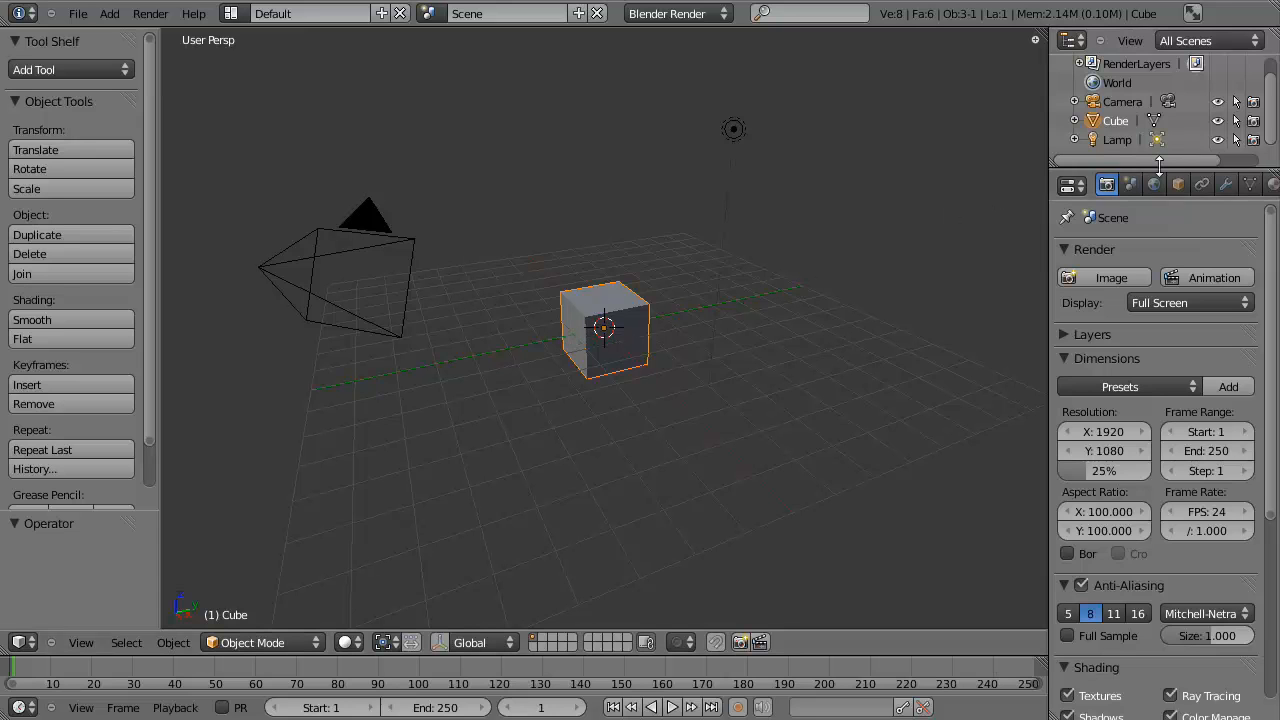
Bring up the cube's material settings and remove its default material slot
scroll(1268, 183, down, 3)
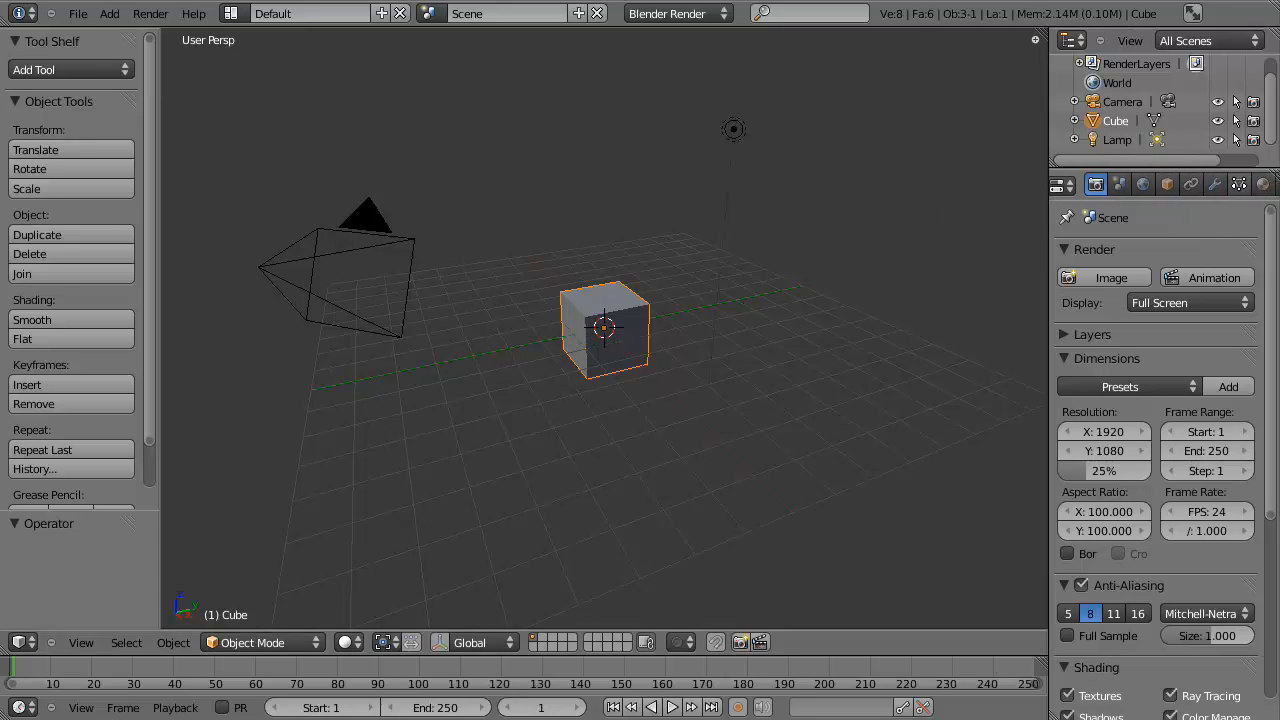
scroll(1200, 190, down, 3)
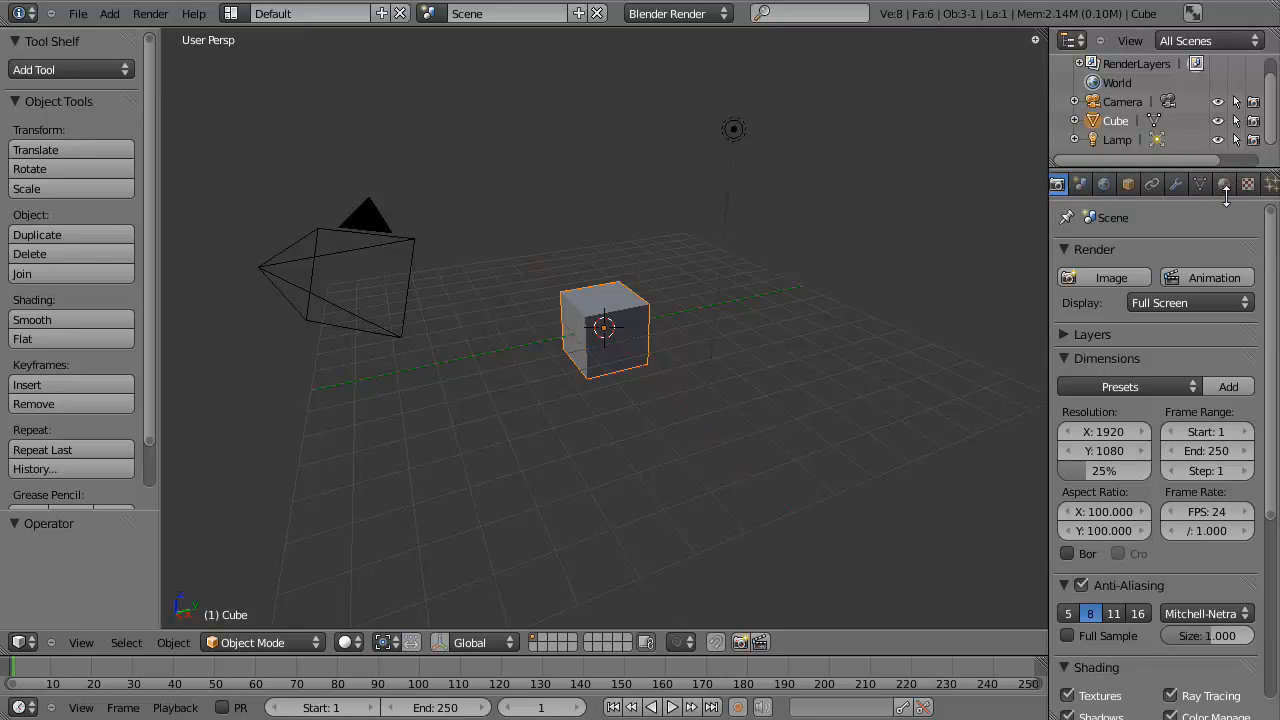
click(1224, 187)
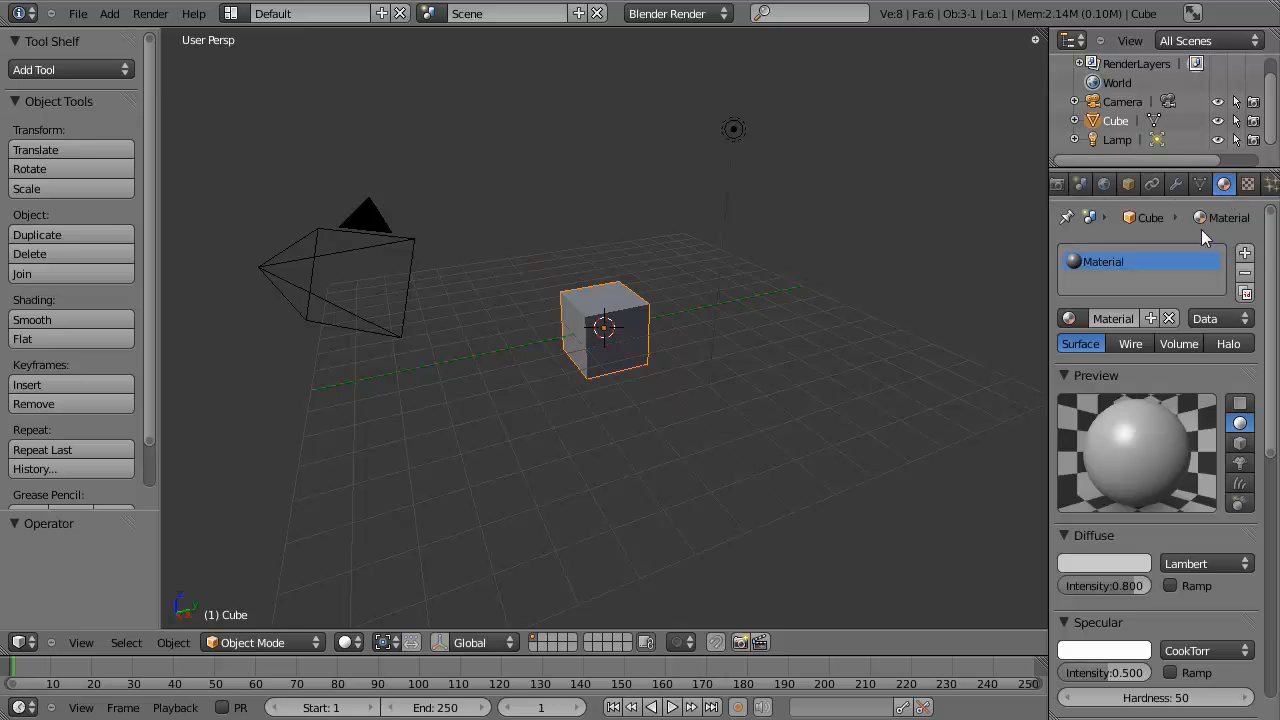
scroll(1200, 240, down, 3)
scroll(1205, 470, down, 1)
scroll(1218, 582, up, 3)
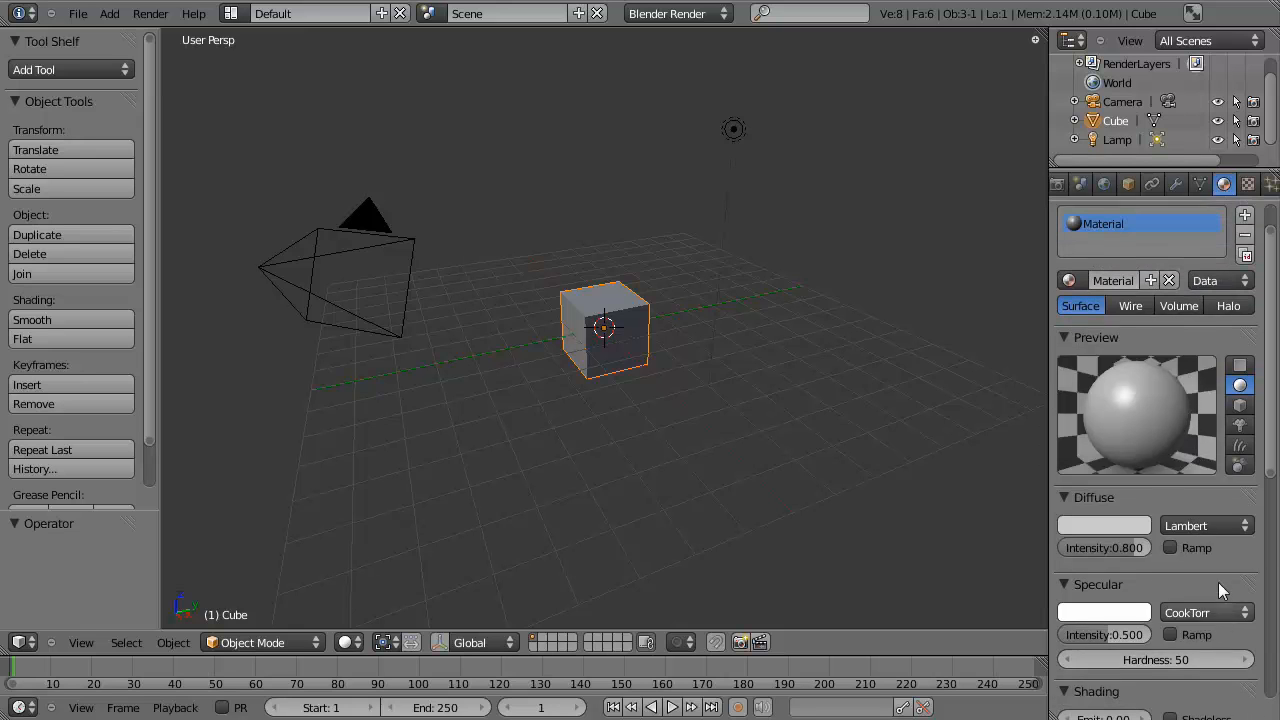
mouse_move(1269, 262)
mouse_down()
mouse_move(1273, 535)
mouse_move(1265, 292)
mouse_up()
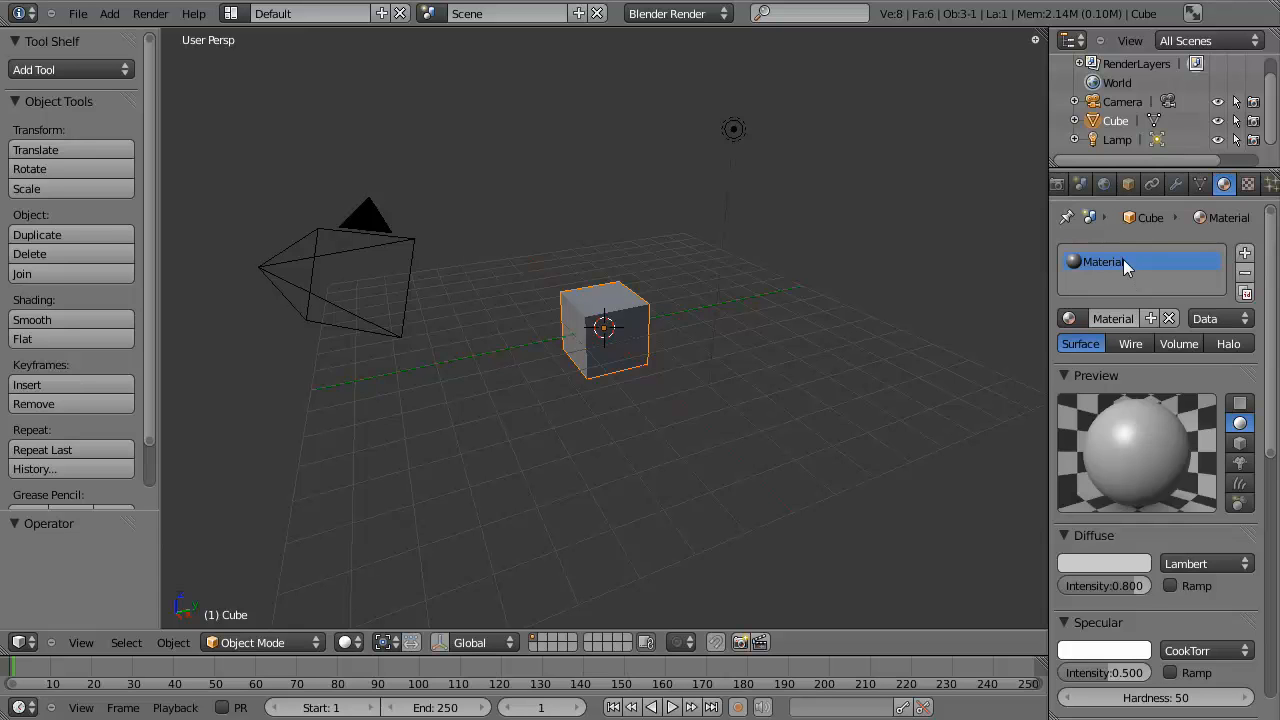
click(1245, 273)
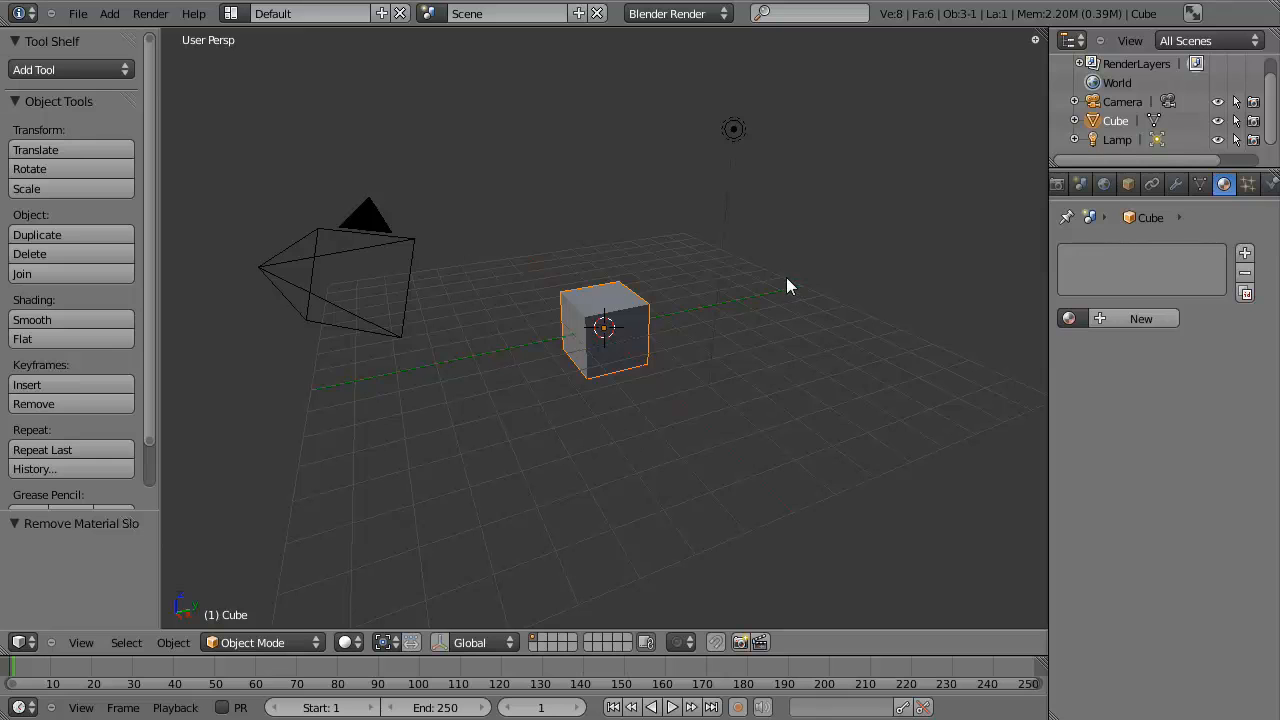
Create a new material for the cube and name it cube
click(1125, 319)
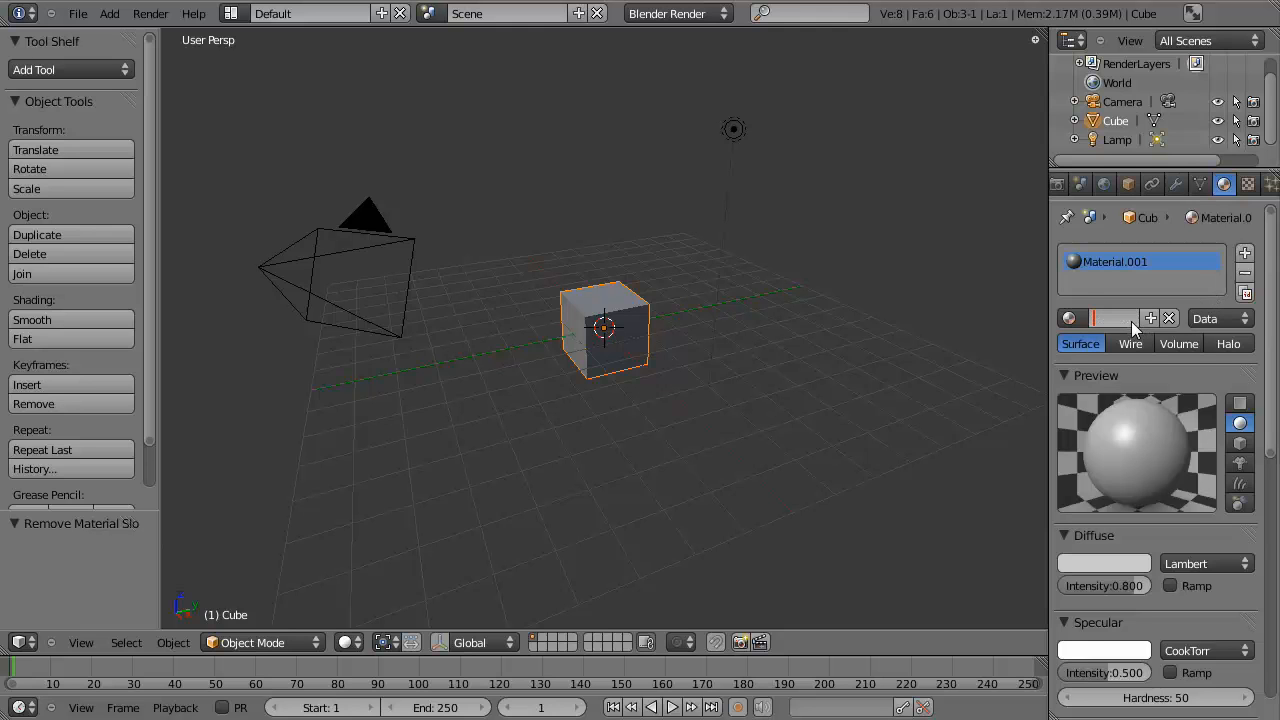
text(cube)
key(Return)
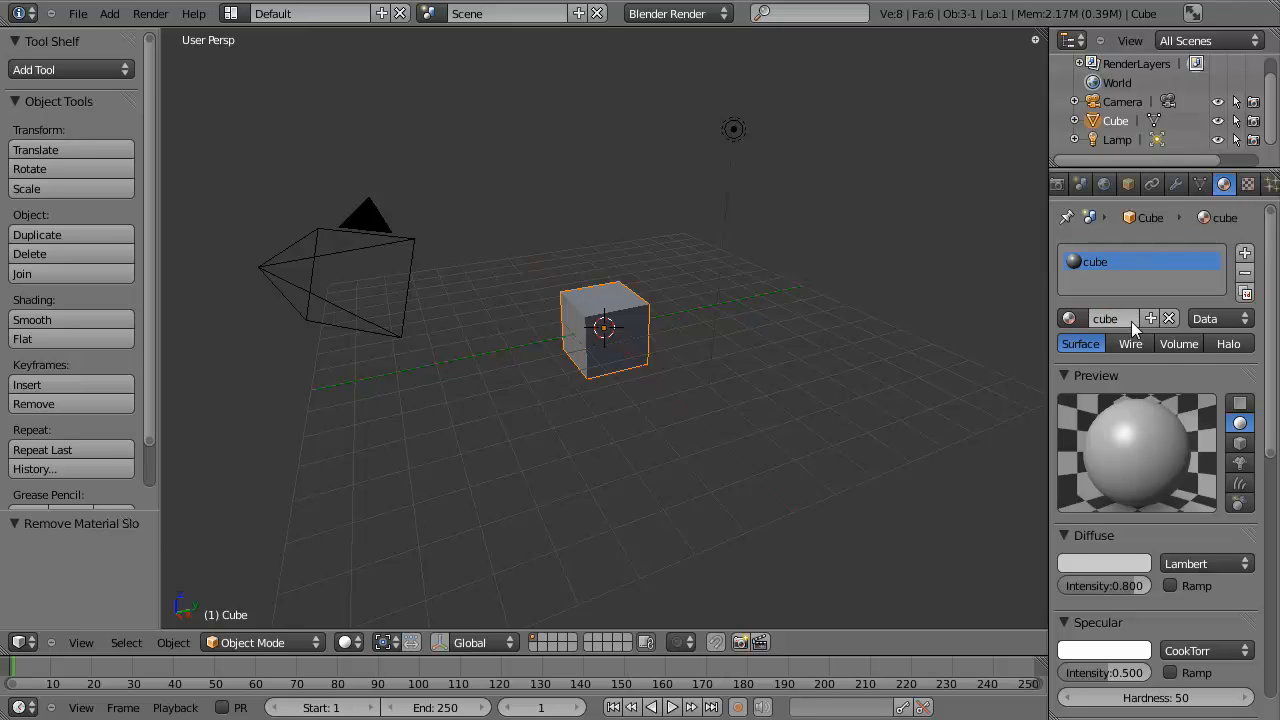
Set the diffuse colour of the cube material to a medium green
scroll(1145, 297, down, 2)
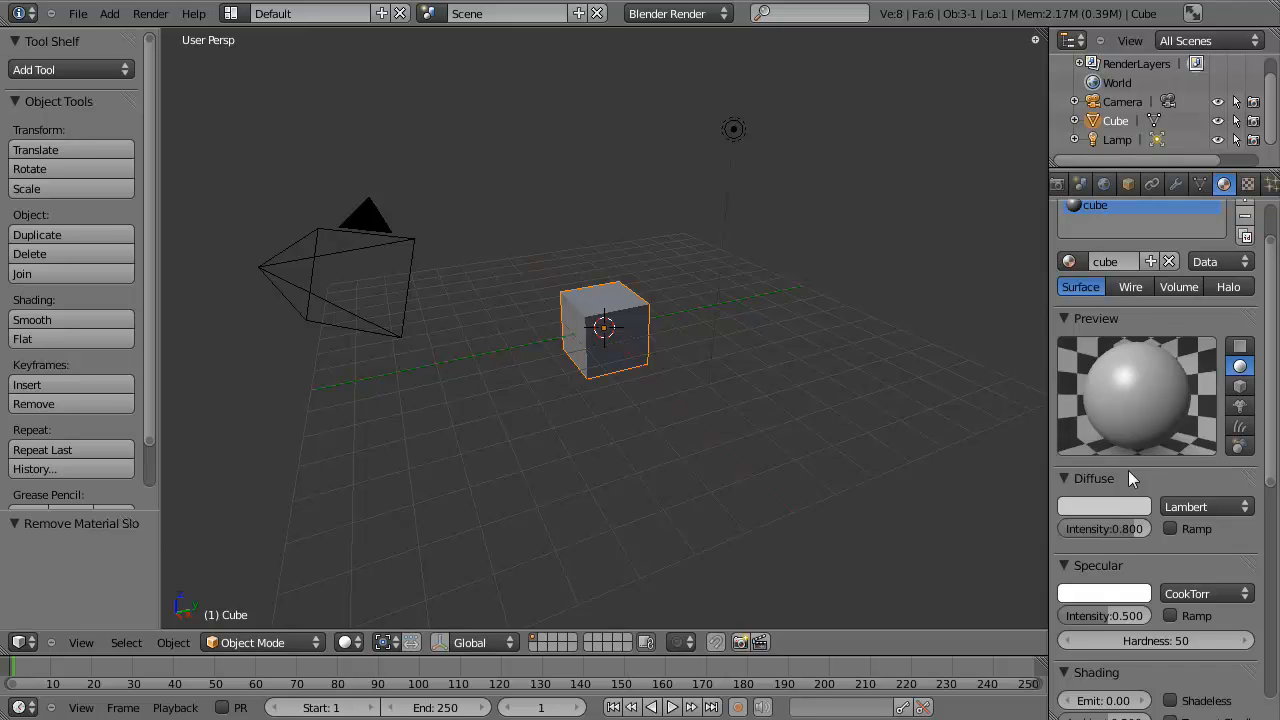
scroll(1145, 418, down, 1)
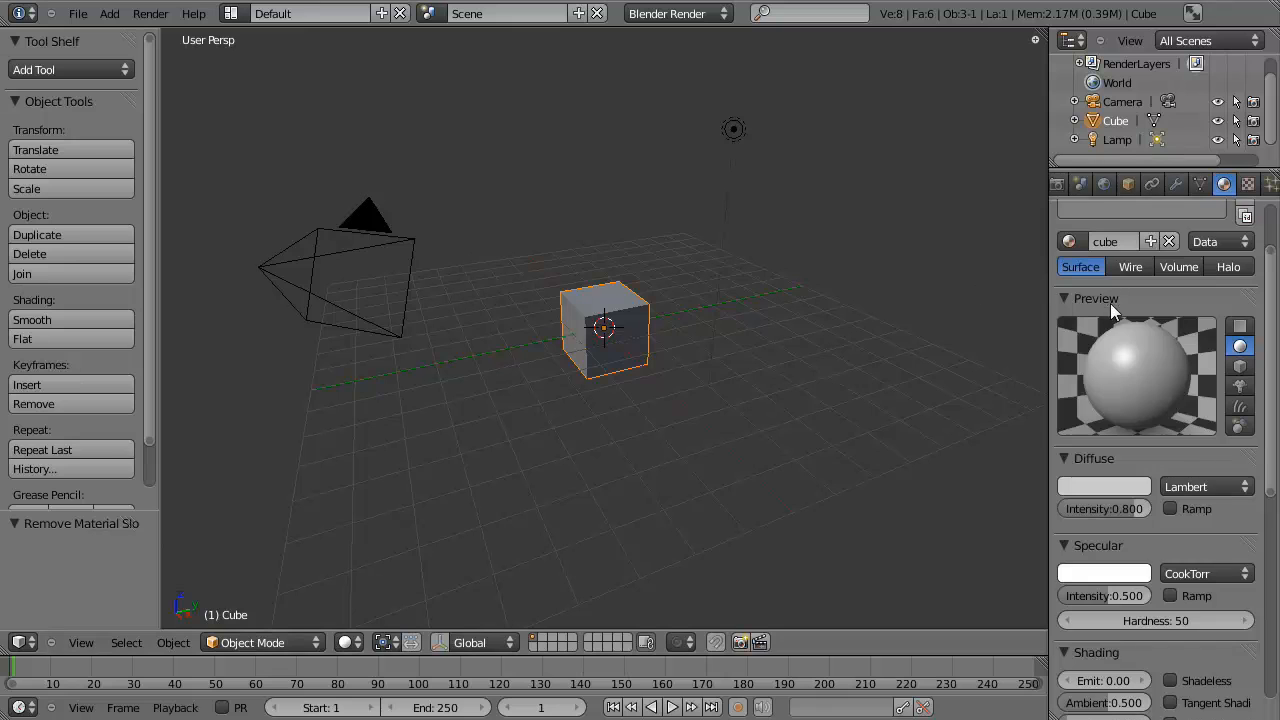
scroll(1110, 303, down, 2)
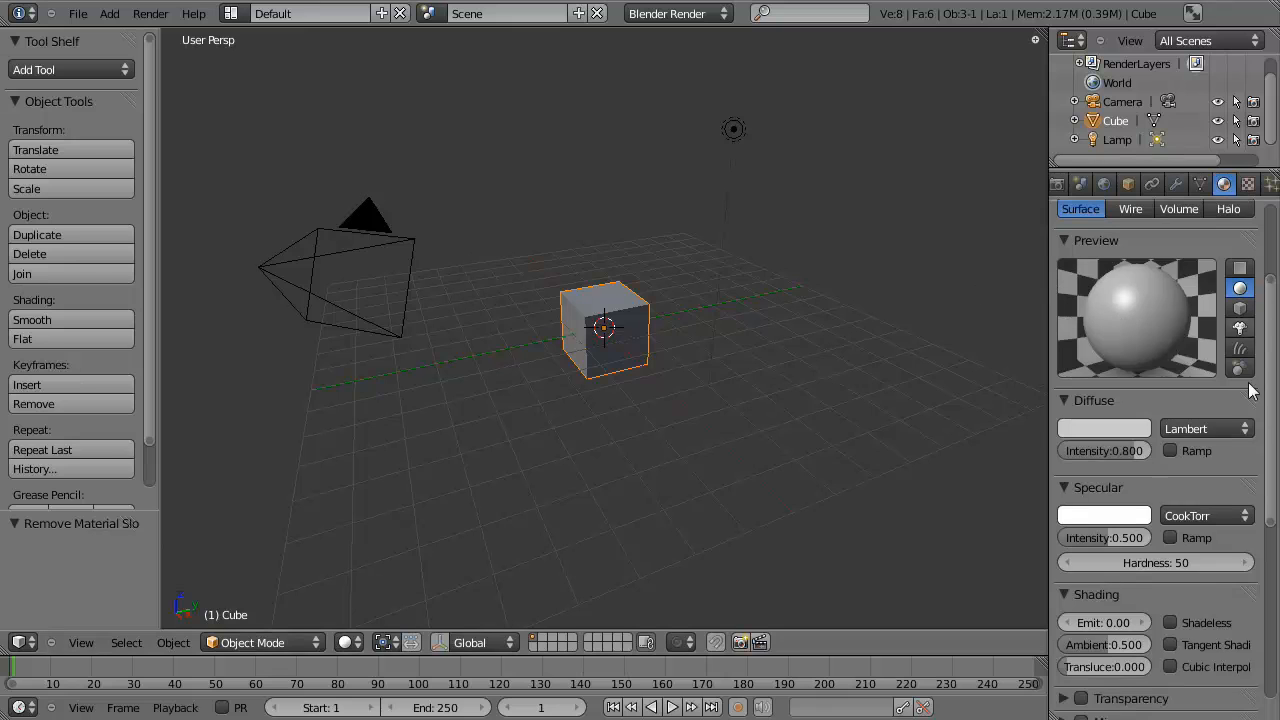
click(1095, 427)
drag(1043, 235, 970, 206)
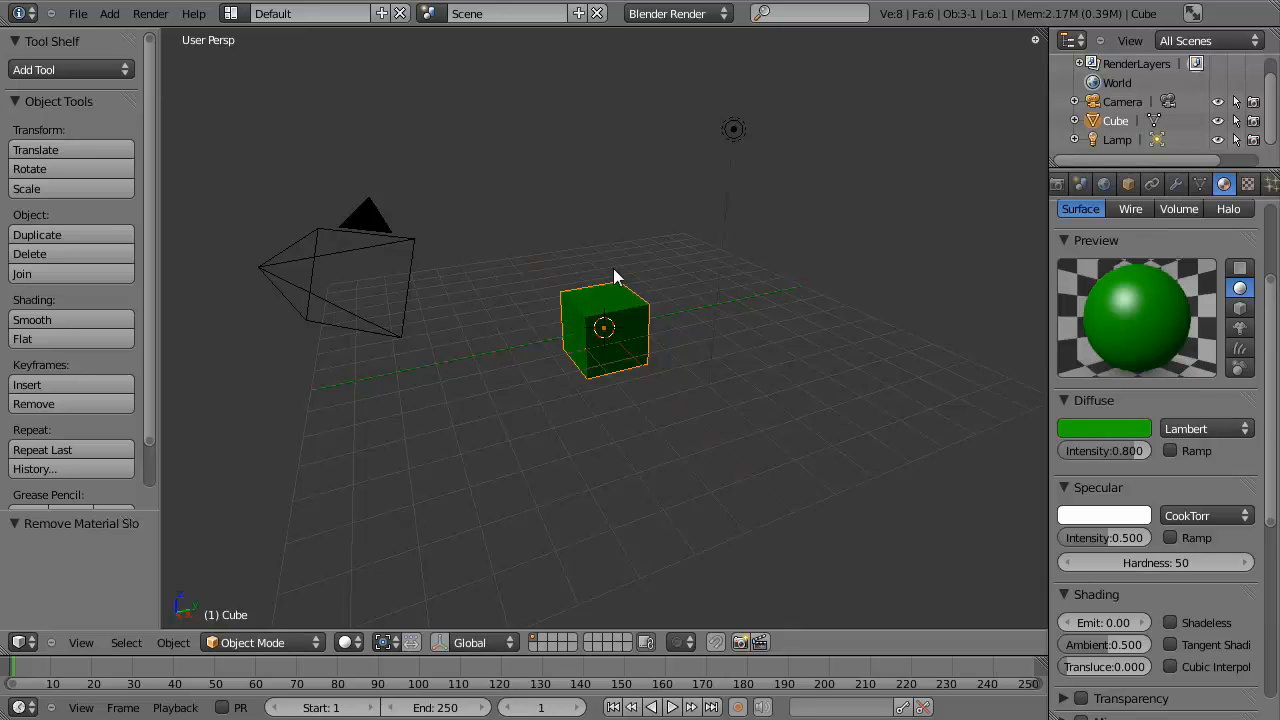
Set the specular colour of the cube material to a saturated blue
scroll(1193, 360, down, 1)
scroll(1193, 360, up, 2)
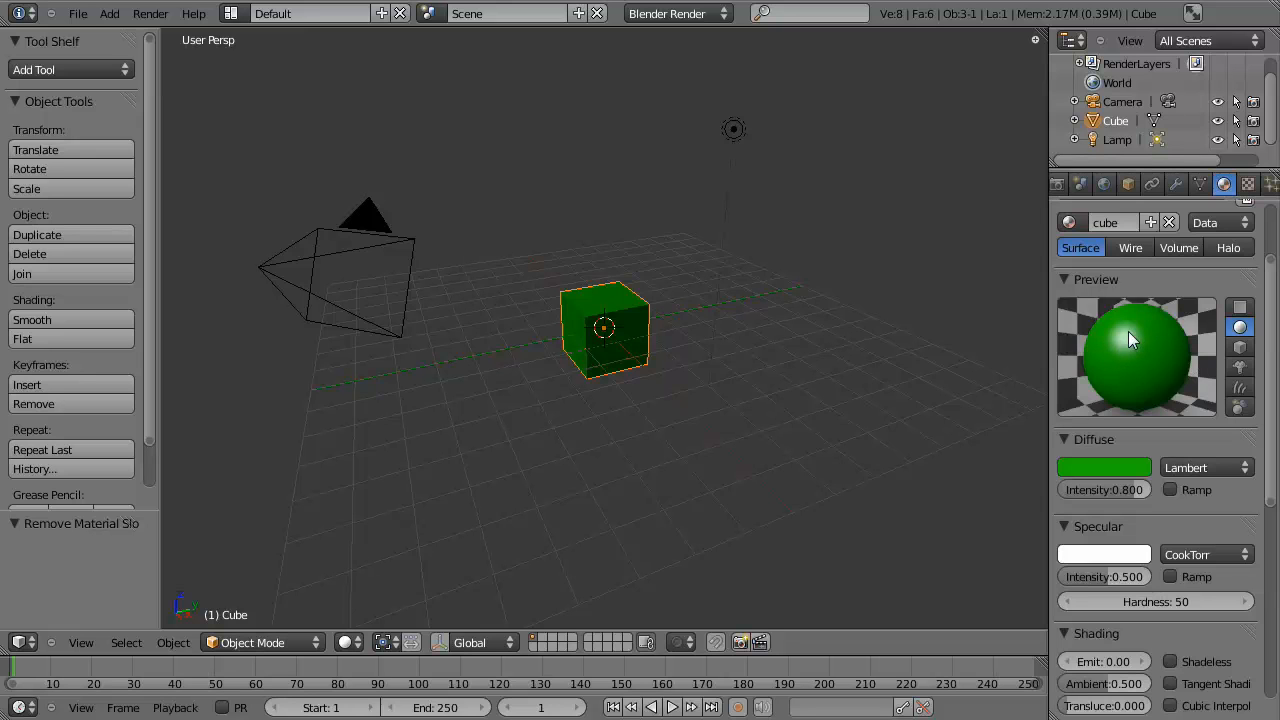
scroll(1108, 430, down, 2)
scroll(1110, 420, down, 1)
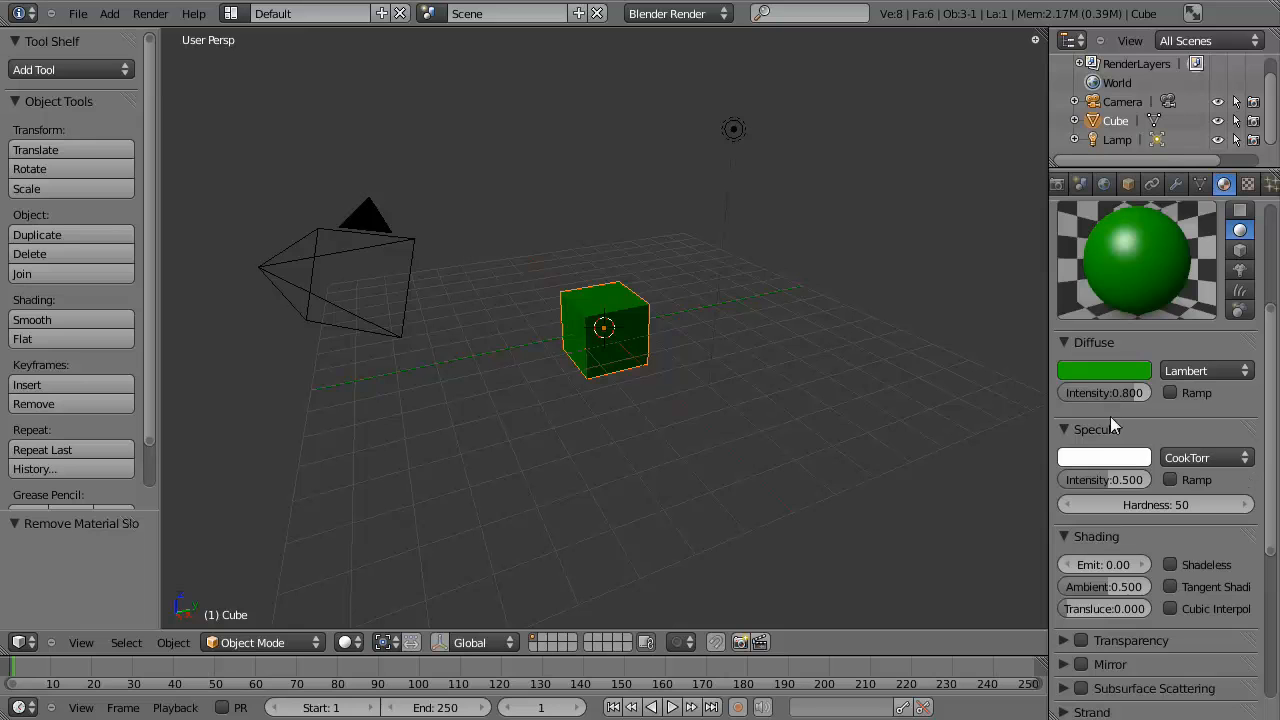
scroll(1097, 424, down, 1)
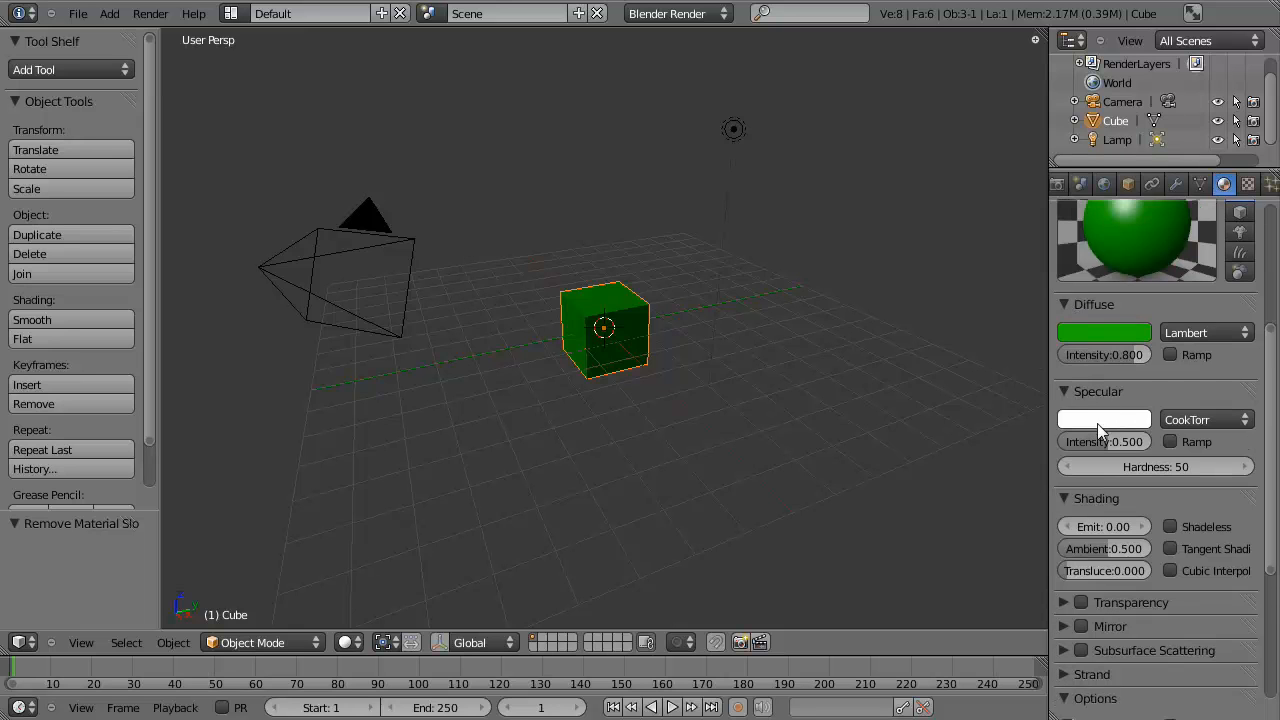
click(1098, 423)
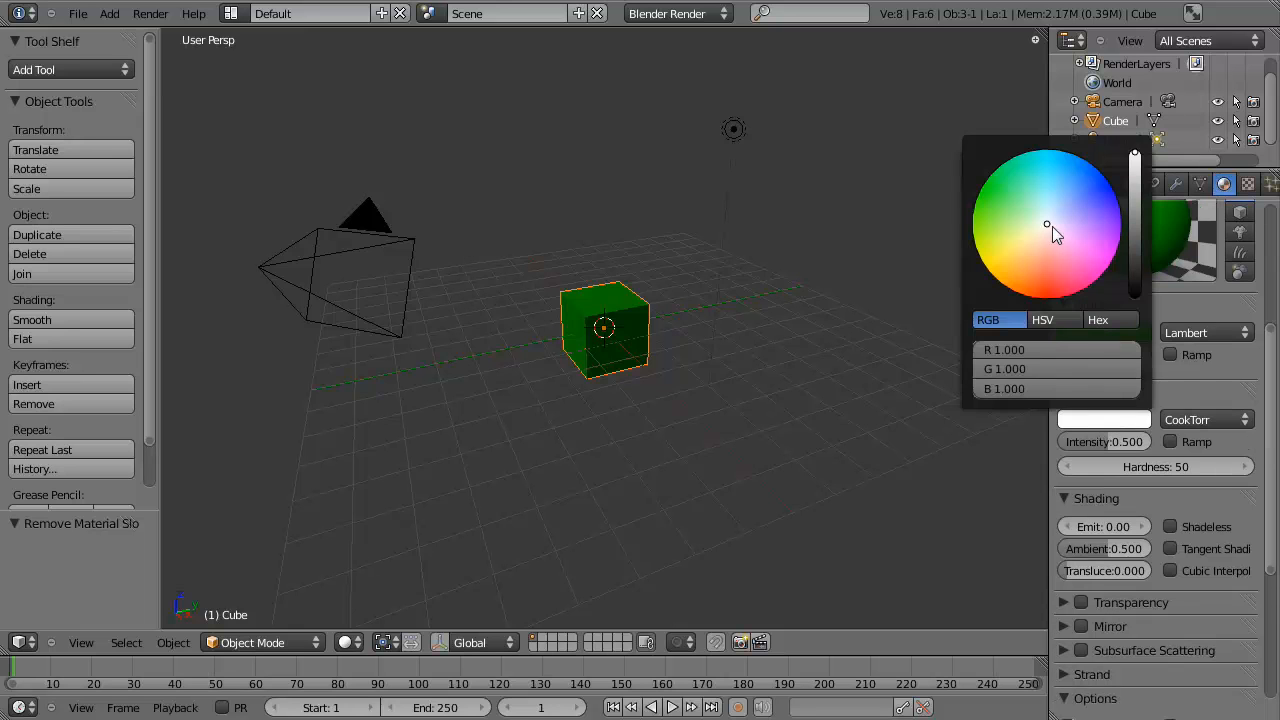
drag(1052, 226, 1108, 182)
scroll(1195, 378, up, 1)
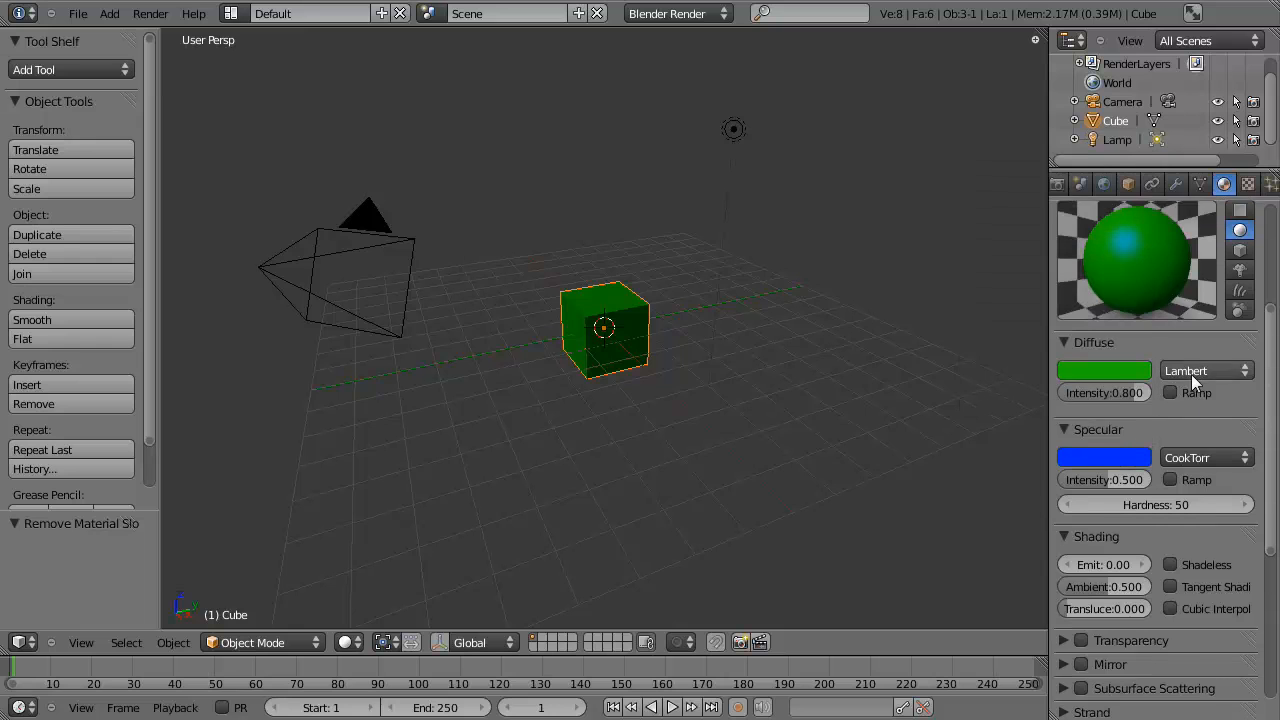
Set the material's specular intensity to 0.567 and its hardness to 176
mouse_move(1111, 463)
mouse_down()
mouse_move(1149, 458)
mouse_move(1089, 458)
mouse_move(1112, 458)
mouse_up()
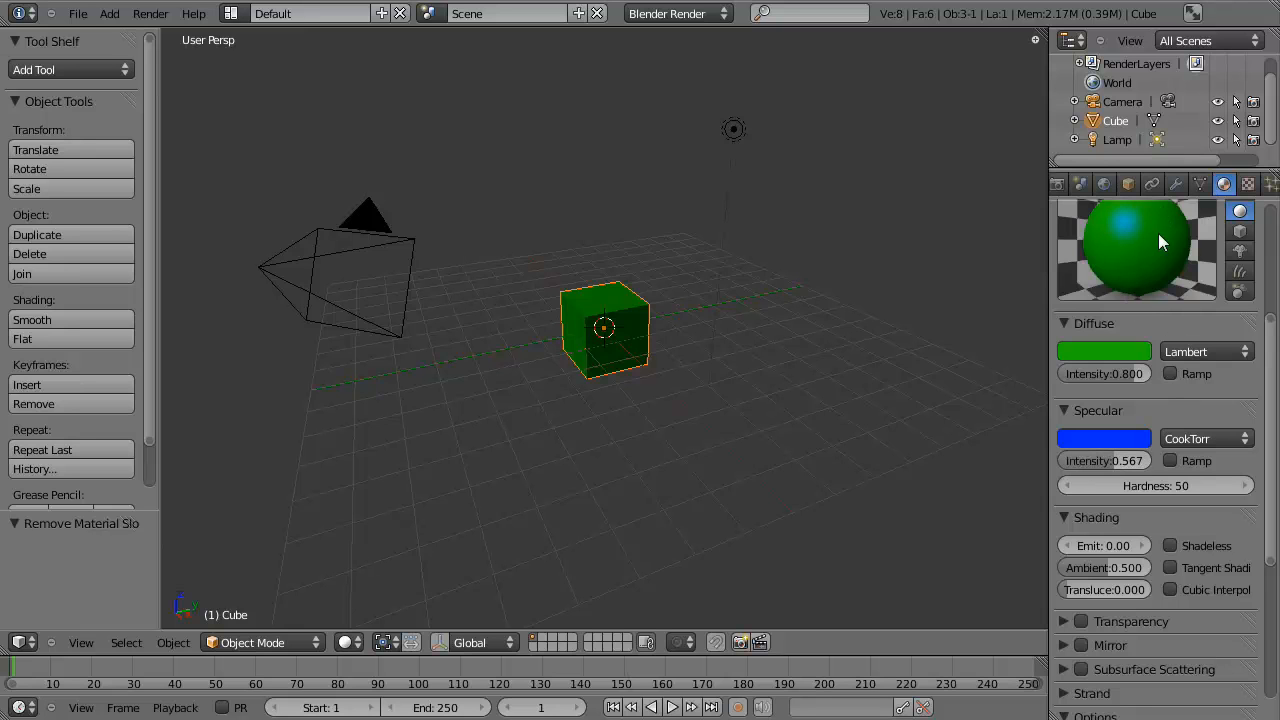
drag(1168, 487, 1127, 486)
drag(1080, 484, 1241, 471)
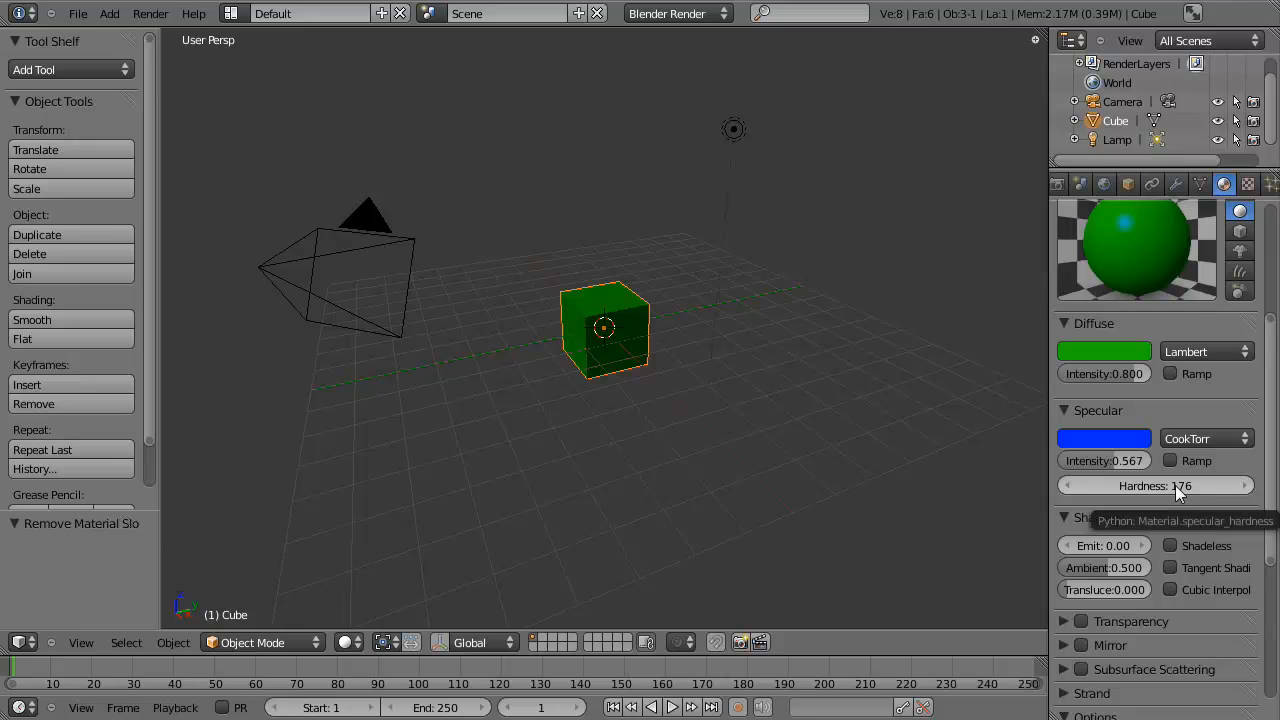
Check the specular highlight in the material preview and collapse the Shading section
scroll(1175, 486, down, 3)
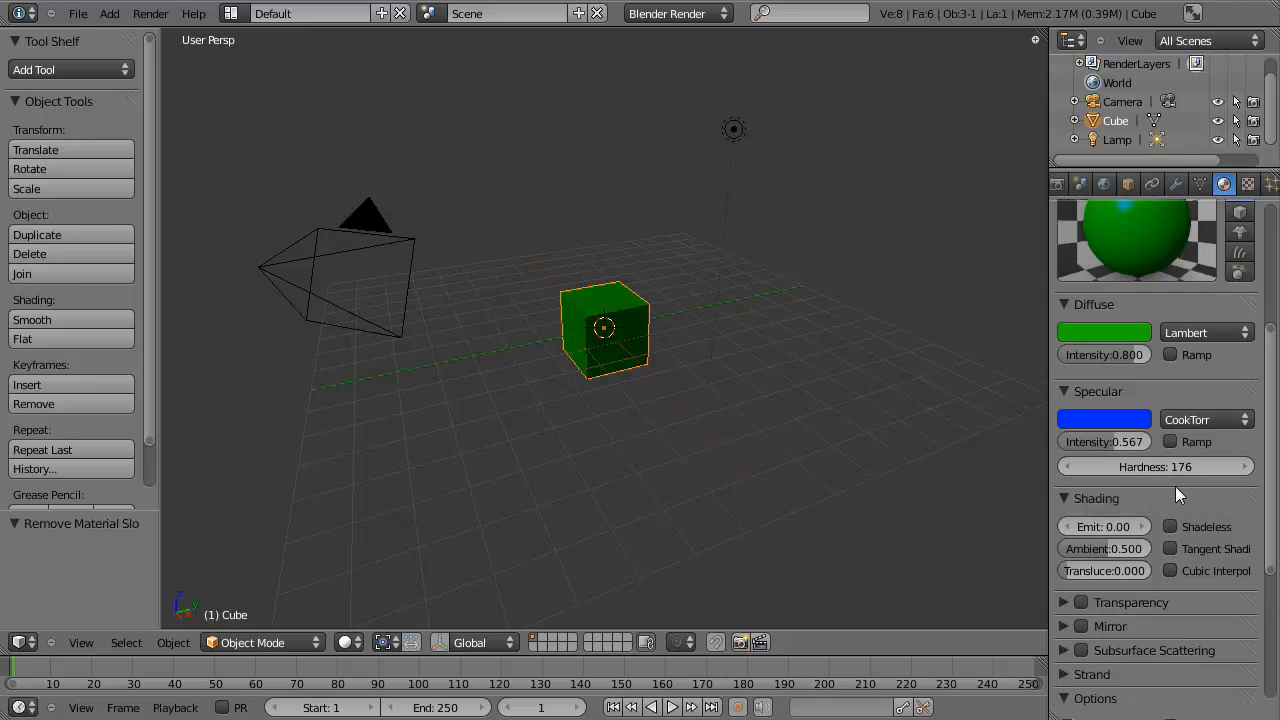
scroll(1175, 488, up, 5)
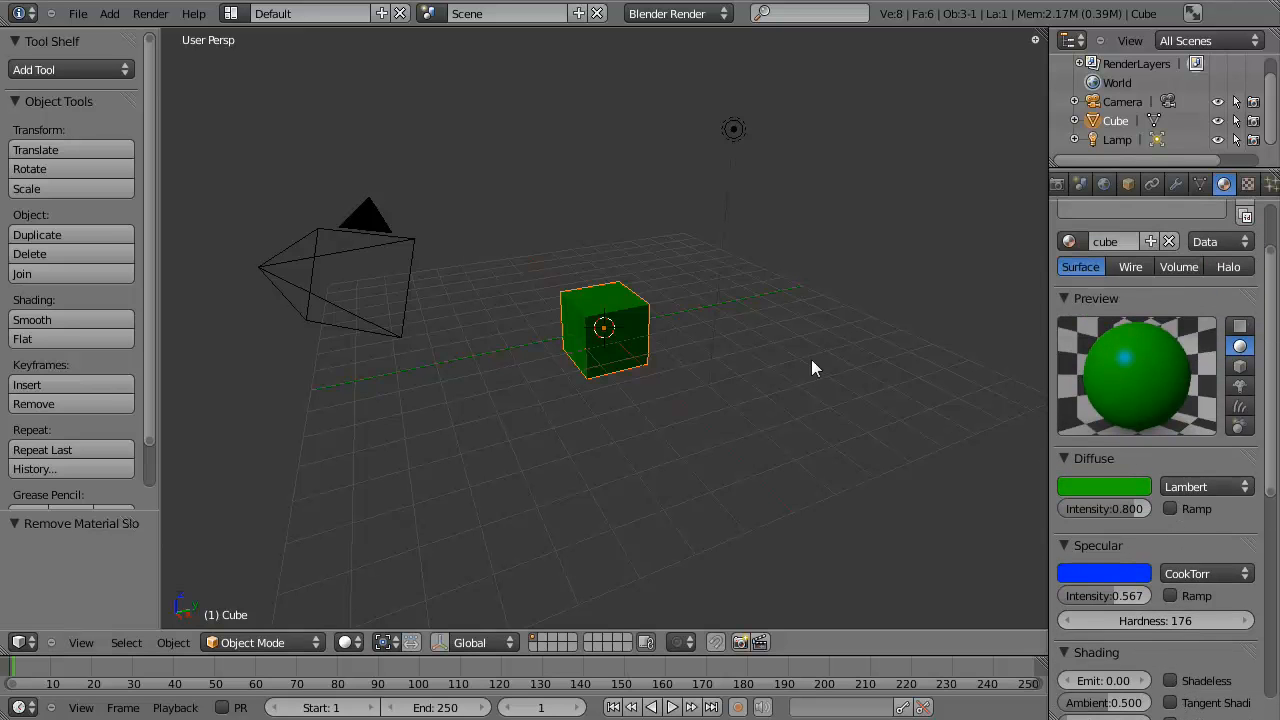
scroll(1104, 470, down, 4)
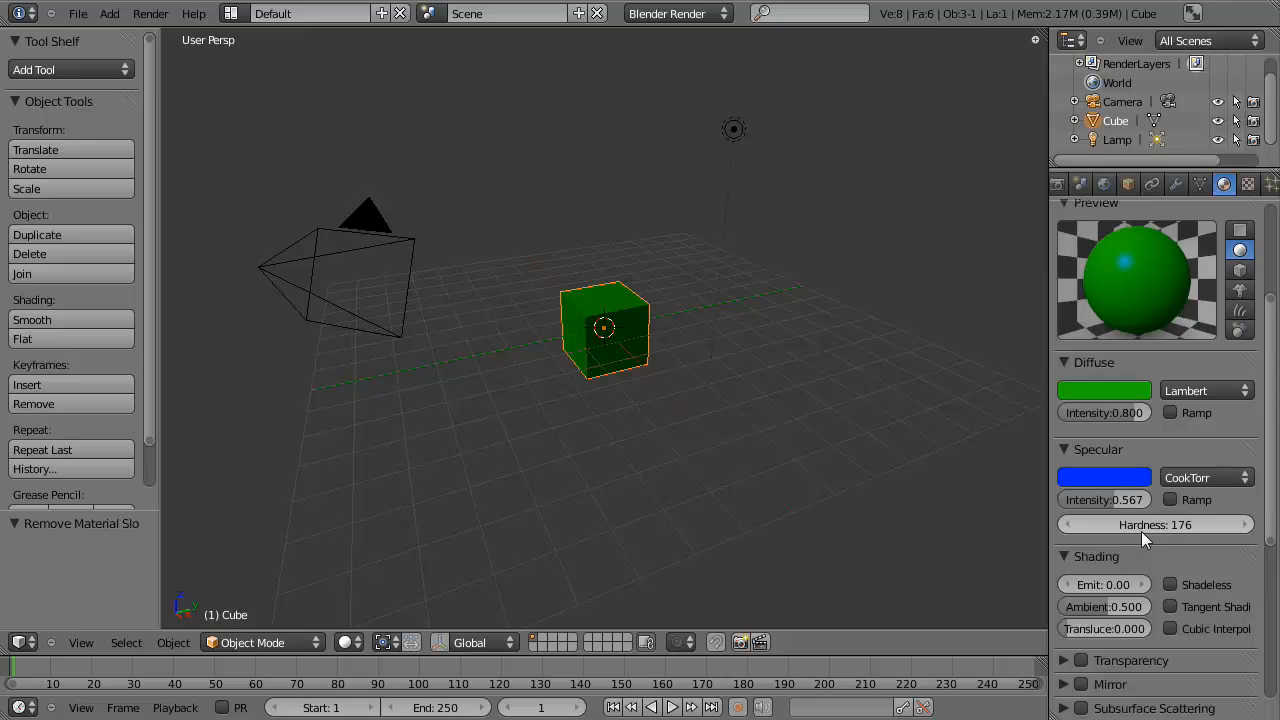
click(1064, 553)
scroll(1066, 550, down, 4)
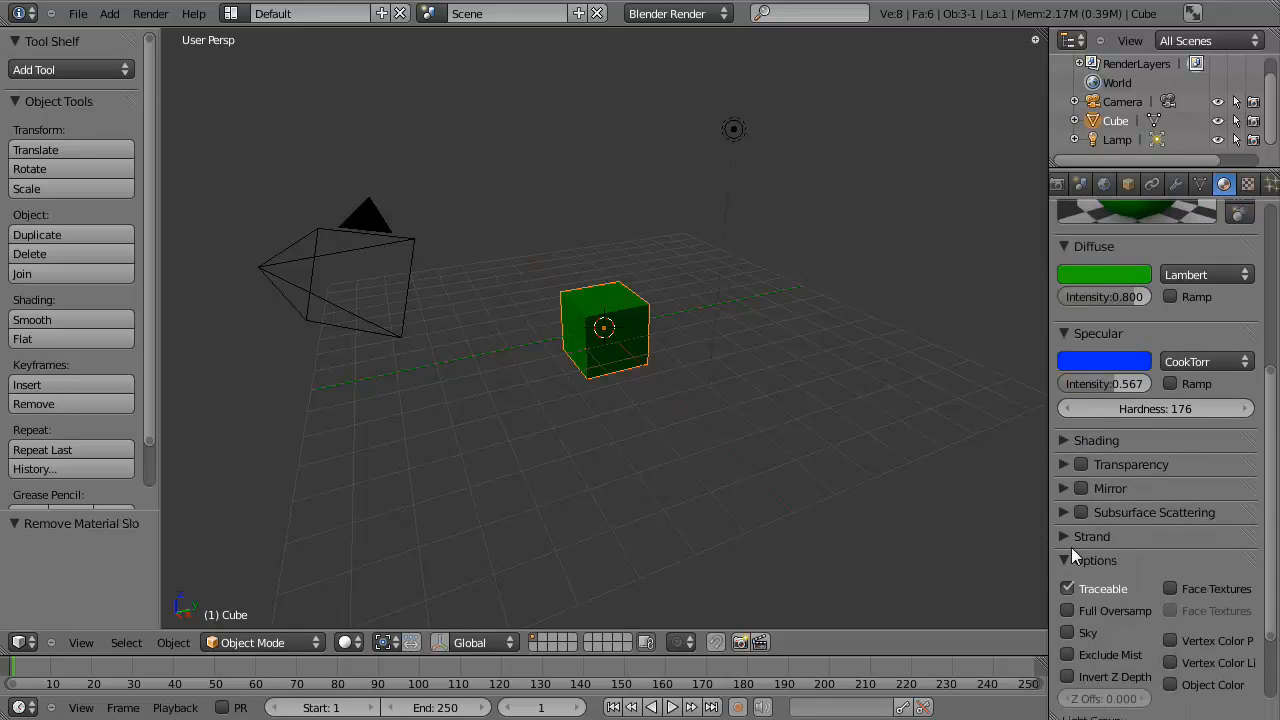
scroll(1071, 547, down, 2)
scroll(1071, 547, up, 1)
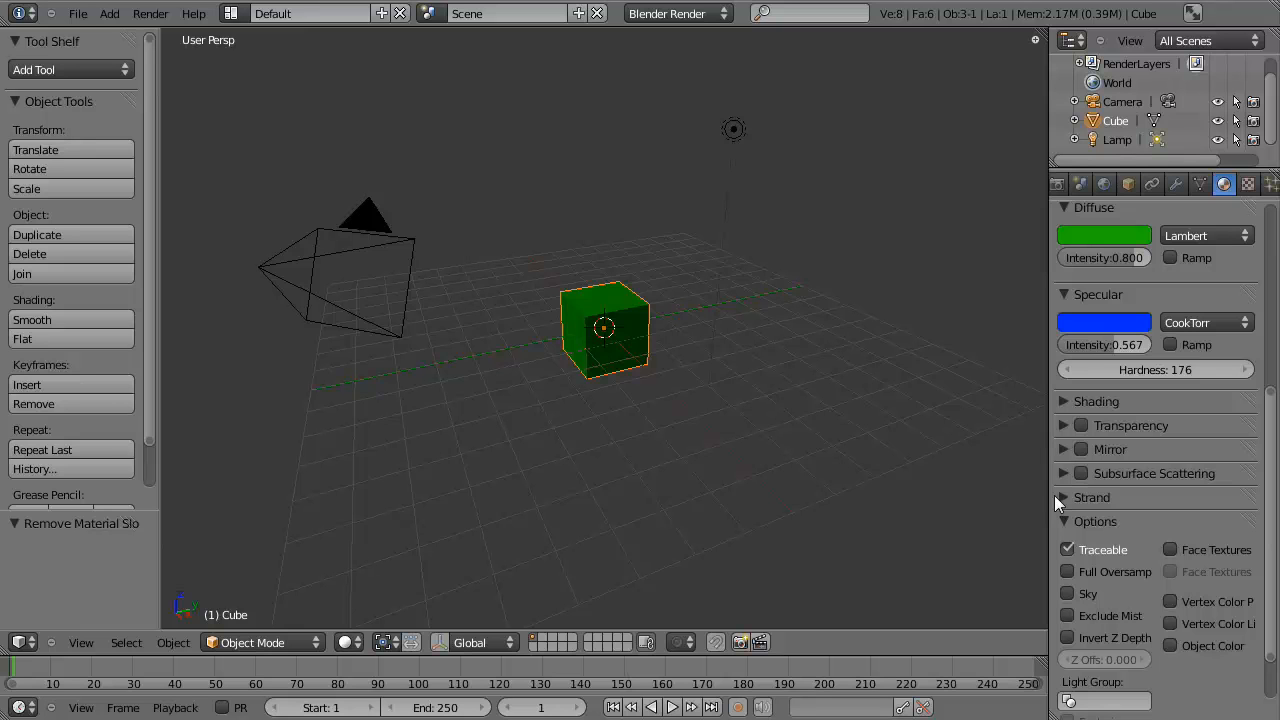
Enable Transparency for the material and show its settings, collapsing the Specular and Diffuse sections
click(1080, 425)
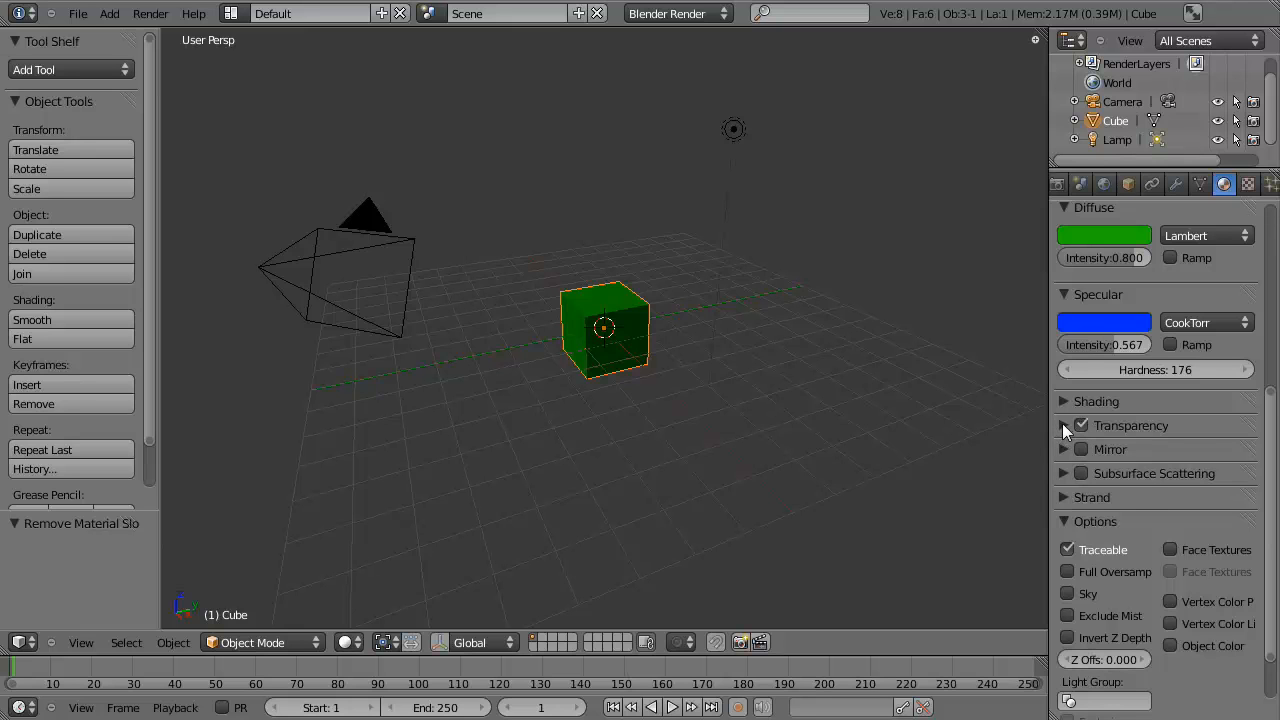
click(1062, 425)
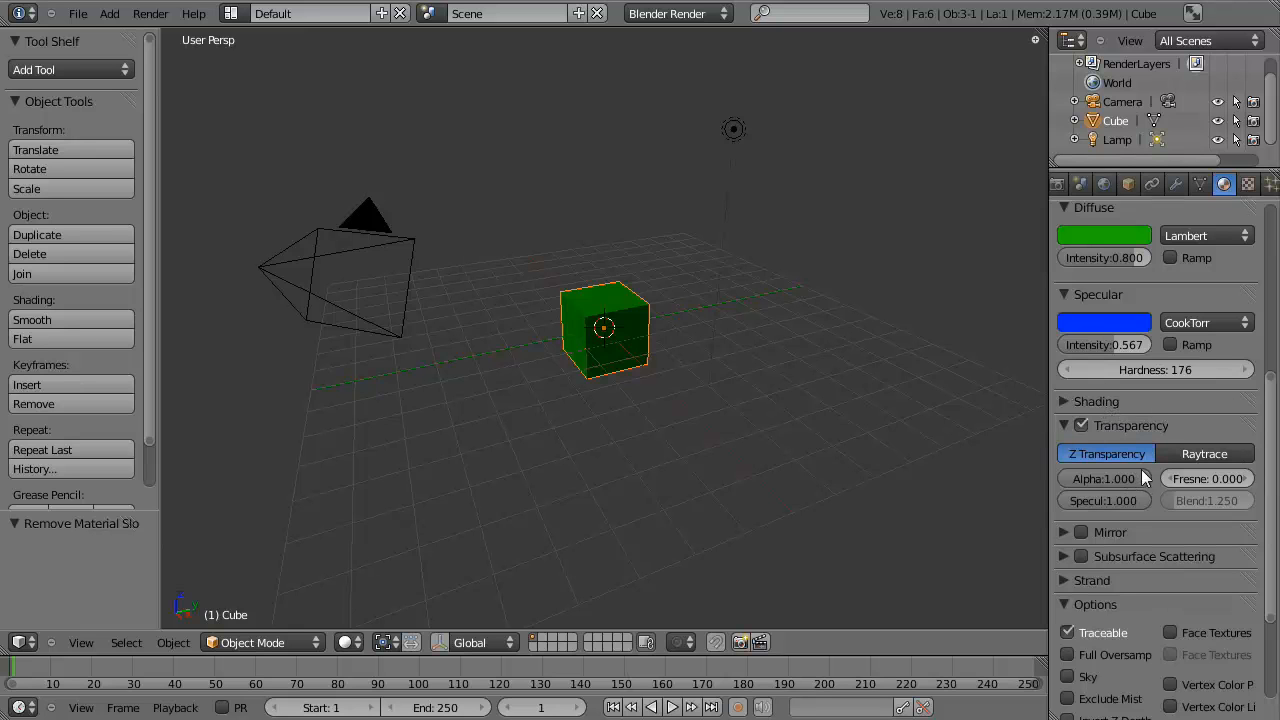
click(1064, 295)
click(1063, 207)
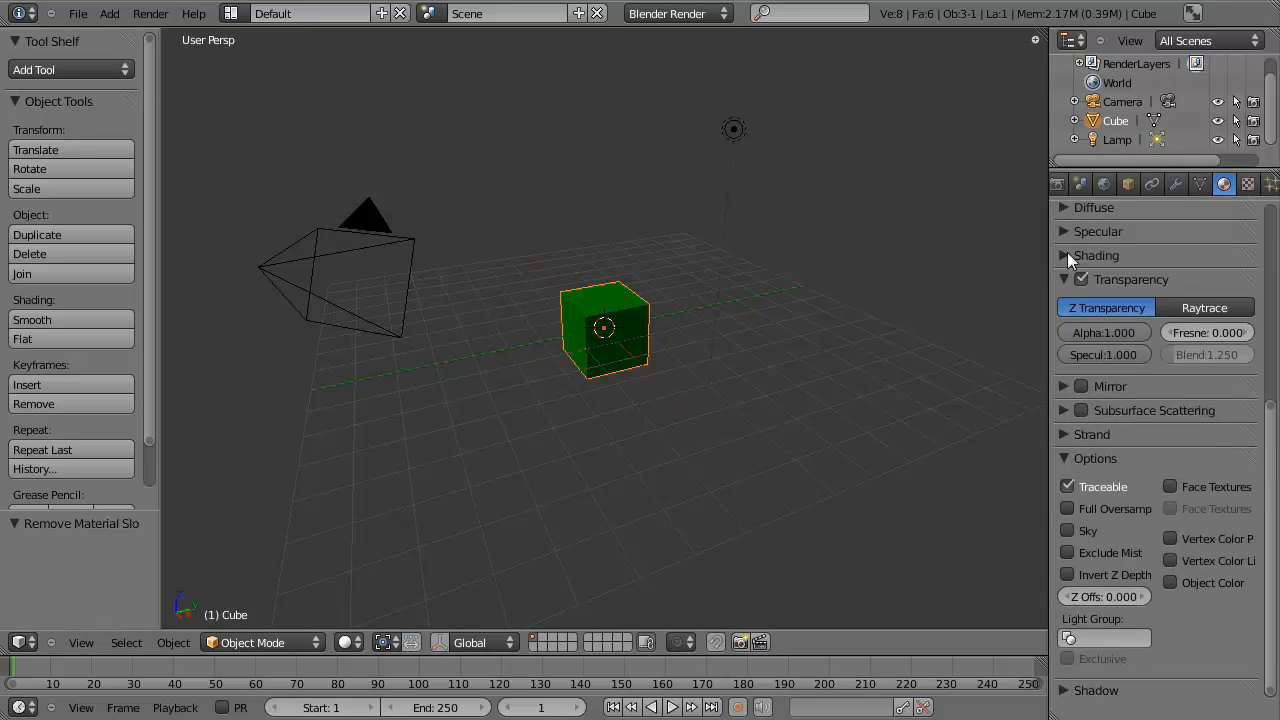
Try the material's transparency alpha at 0.000 and about 0.5, and return it to 1.000
scroll(1069, 318, up, 4)
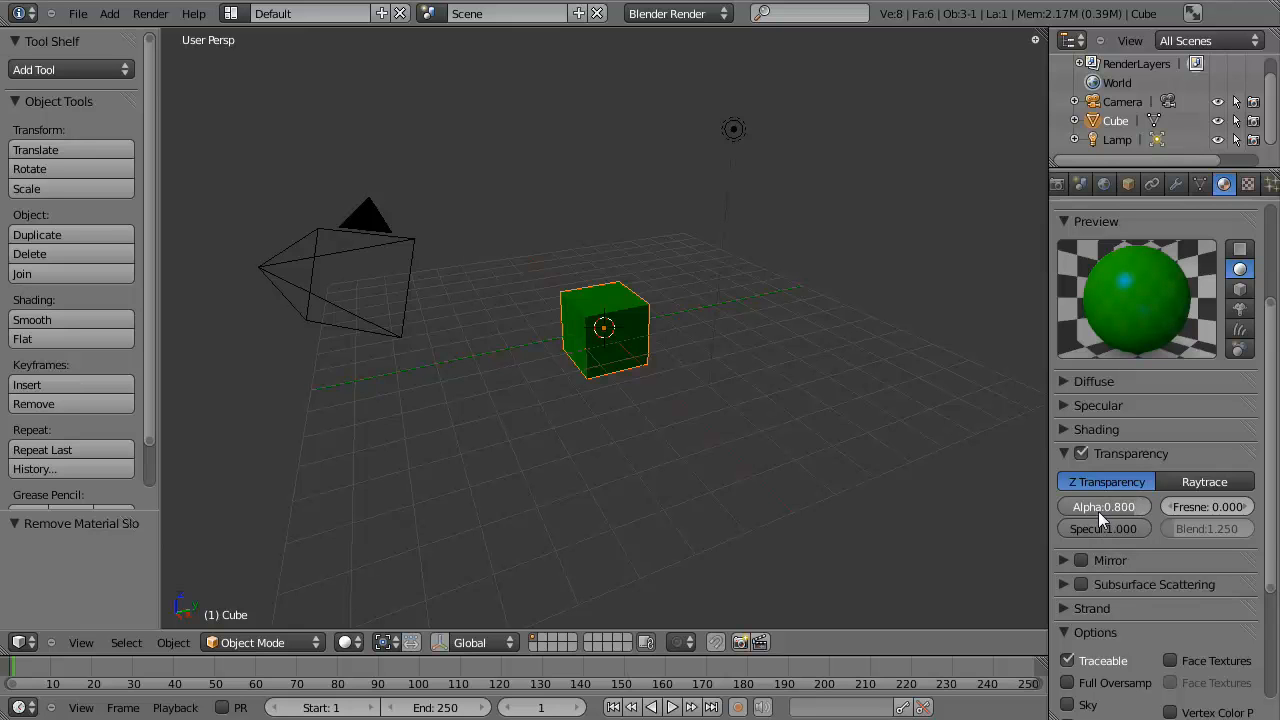
drag(1084, 520, 1060, 508)
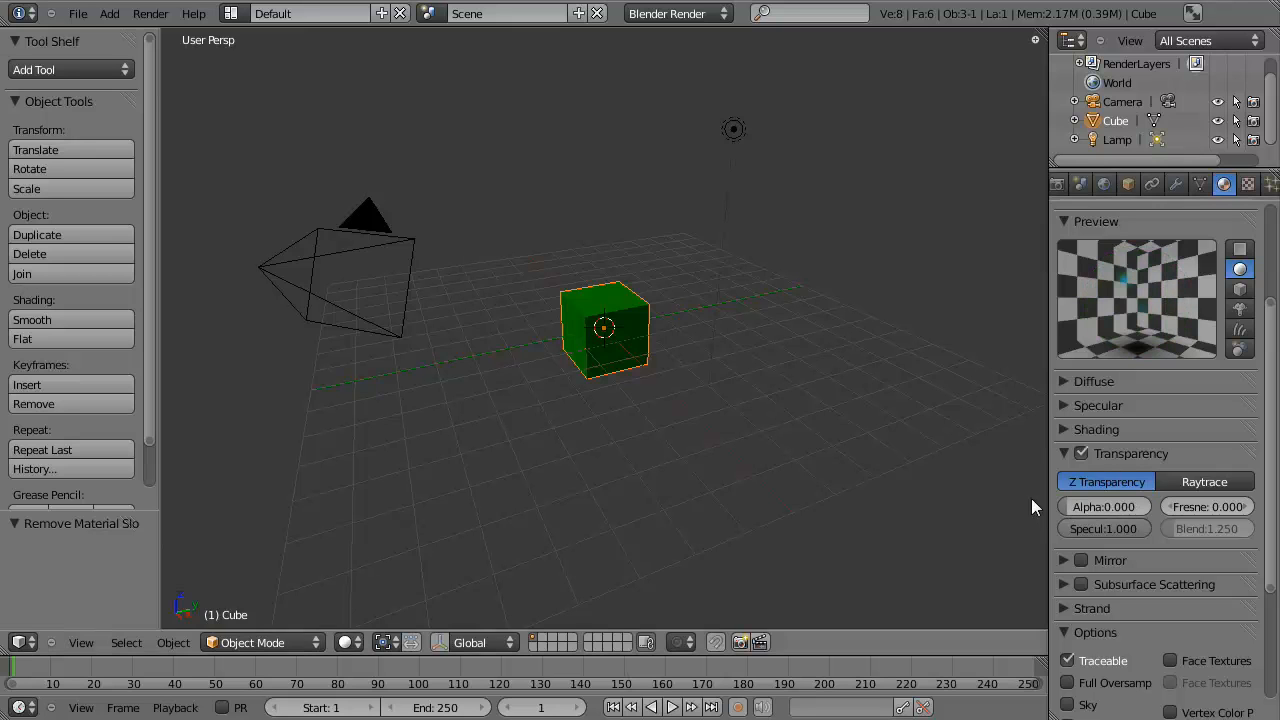
drag(1093, 508, 1125, 507)
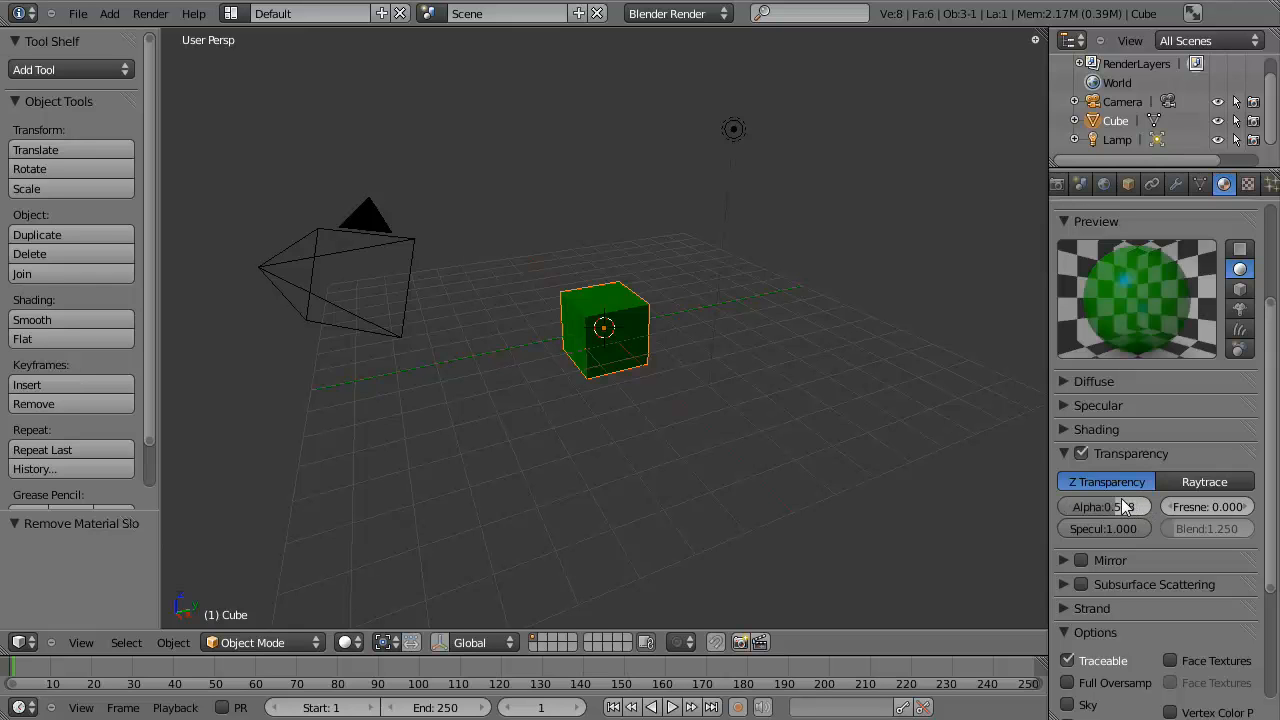
drag(1119, 505, 1168, 506)
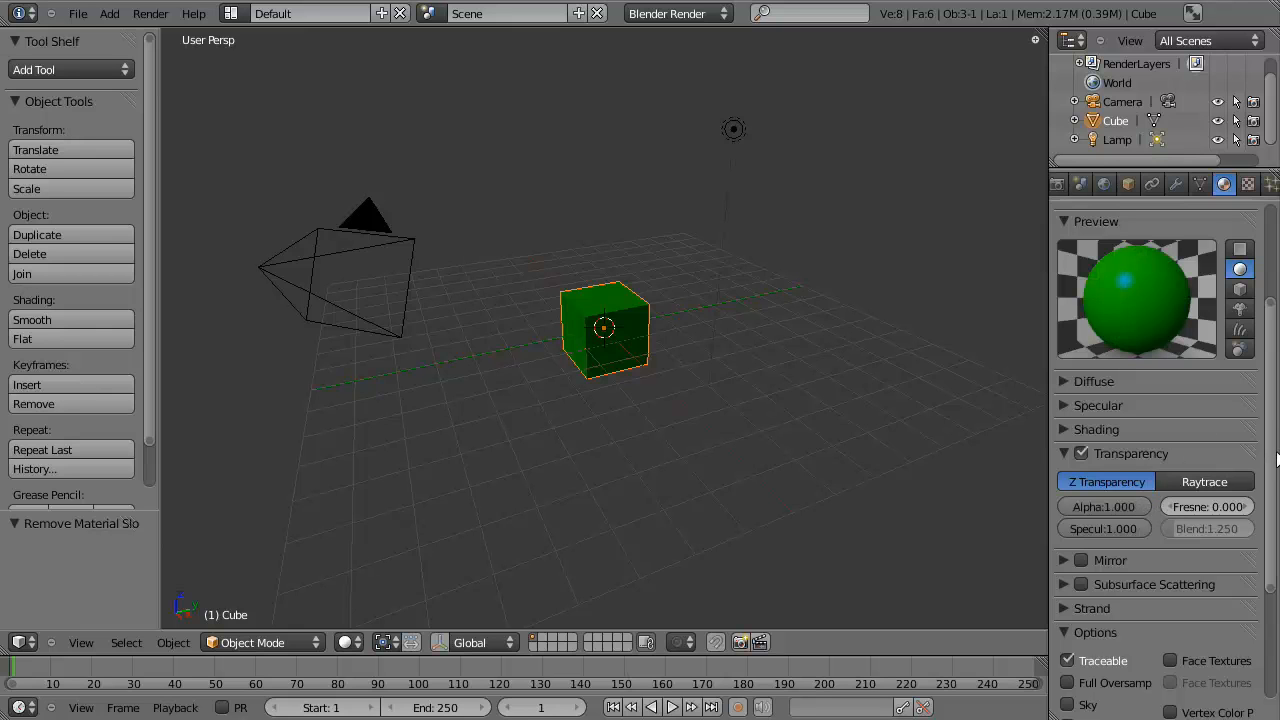
Collapse the material's Options section, try several preview shapes including hair, and settle on the cube preview
drag(1273, 457, 1274, 568)
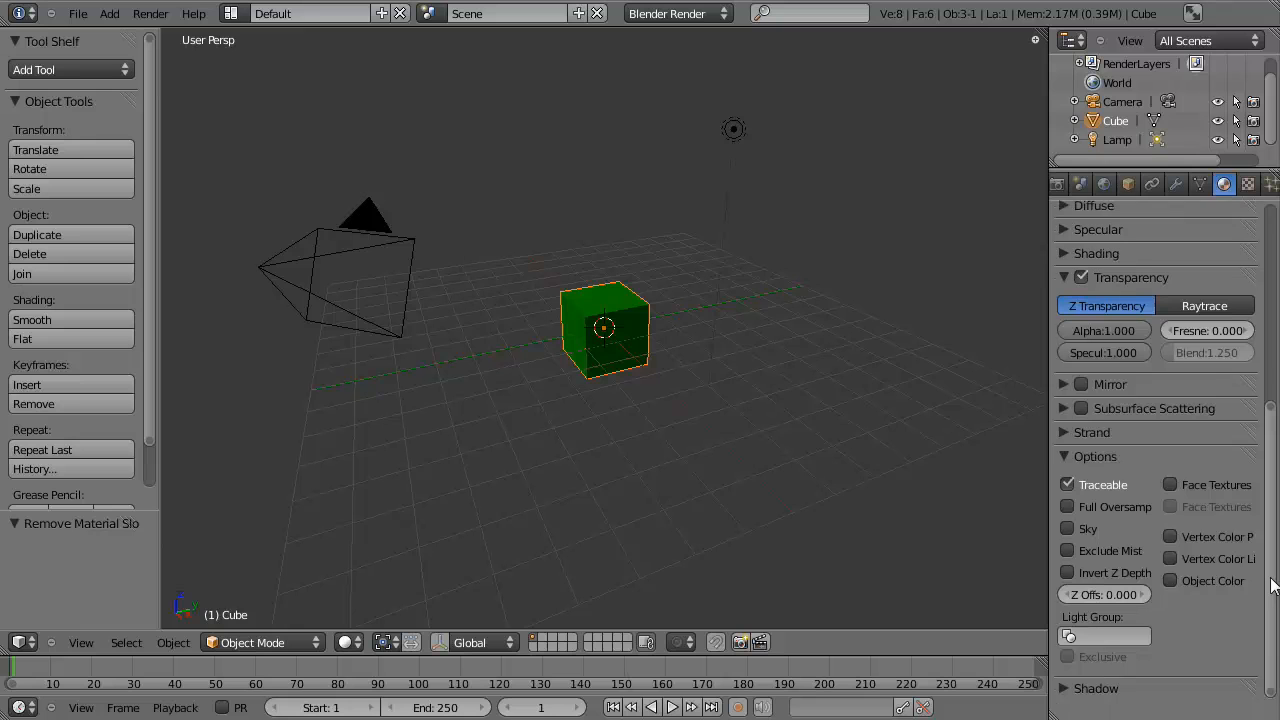
click(1063, 459)
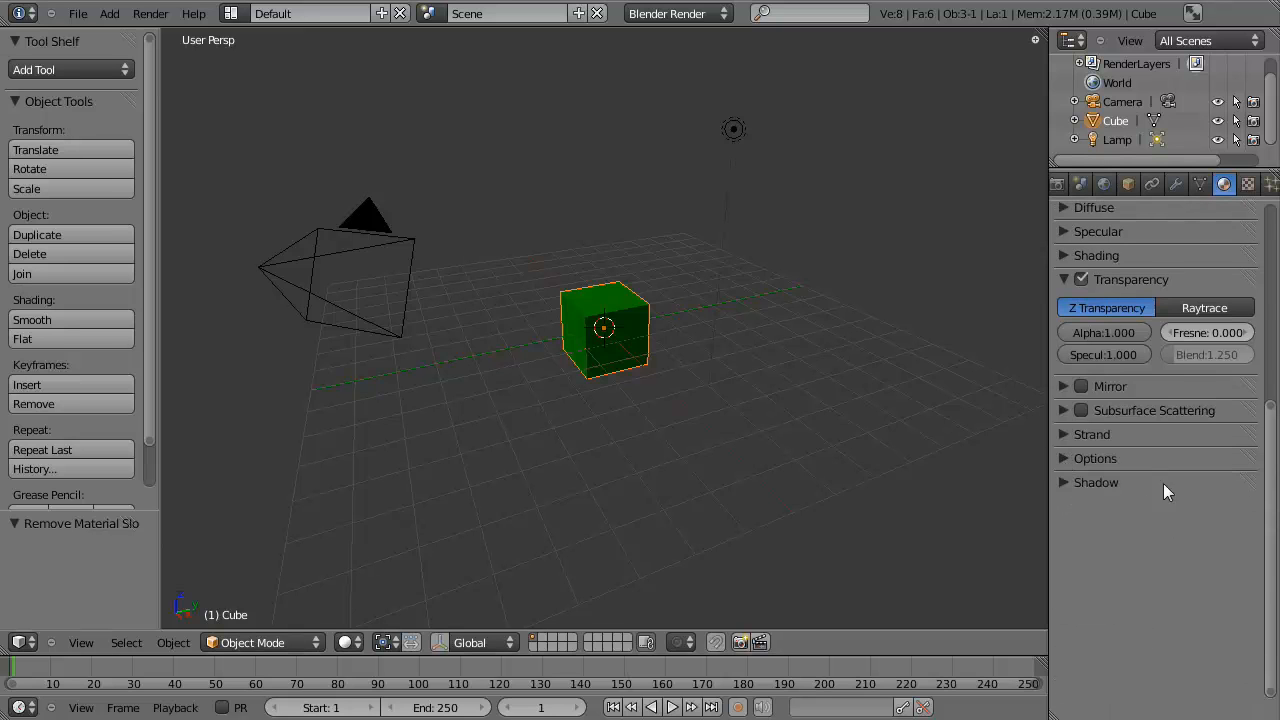
drag(1276, 540, 1262, 472)
scroll(1155, 483, up, 5)
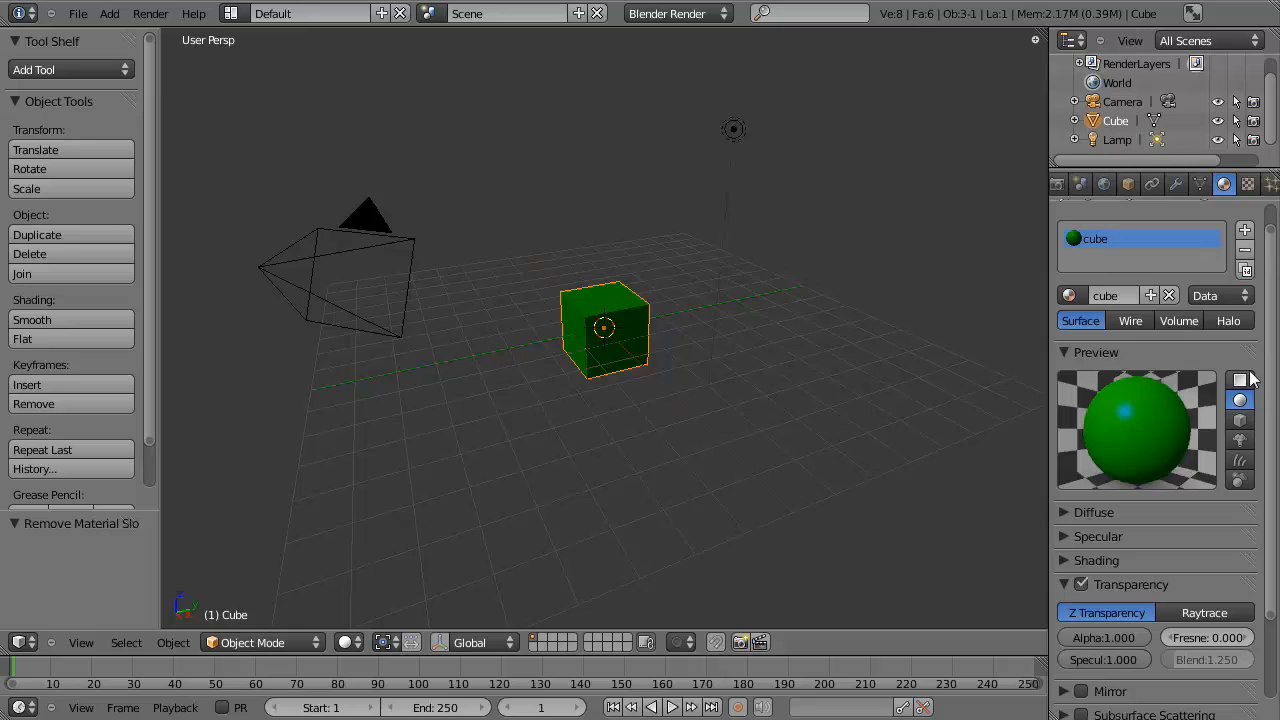
click(1240, 421)
click(1238, 443)
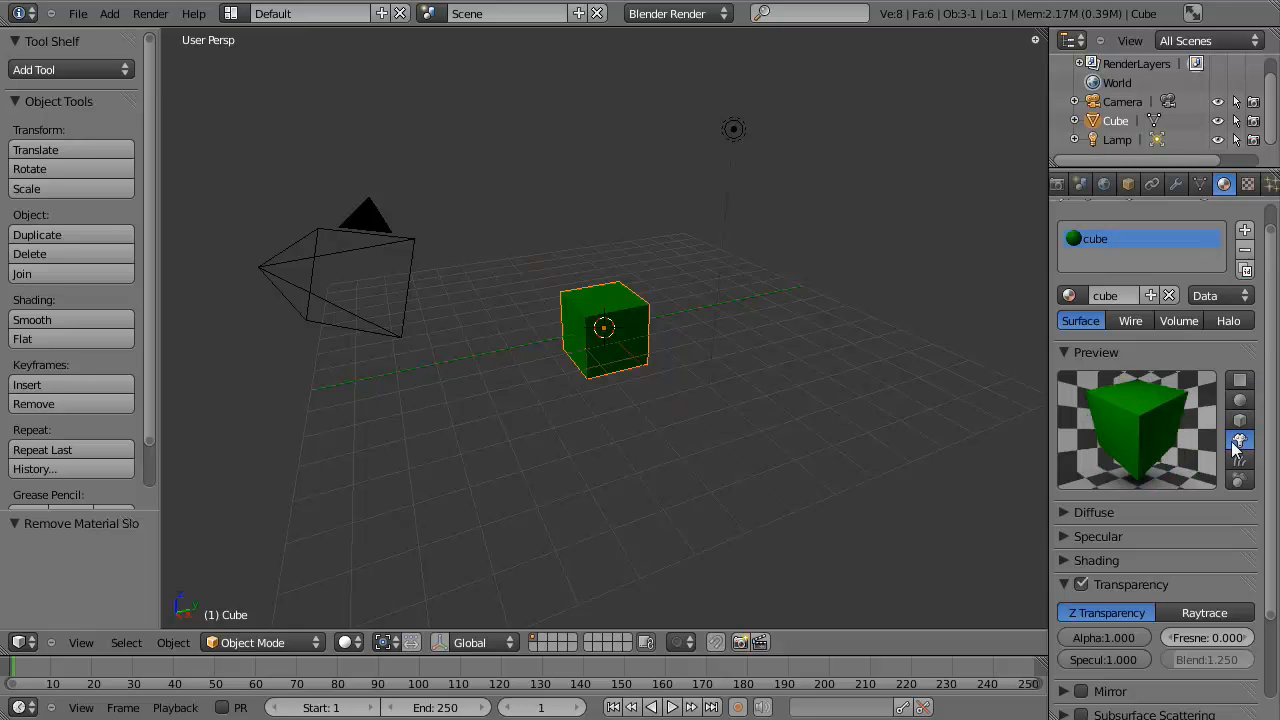
click(1239, 462)
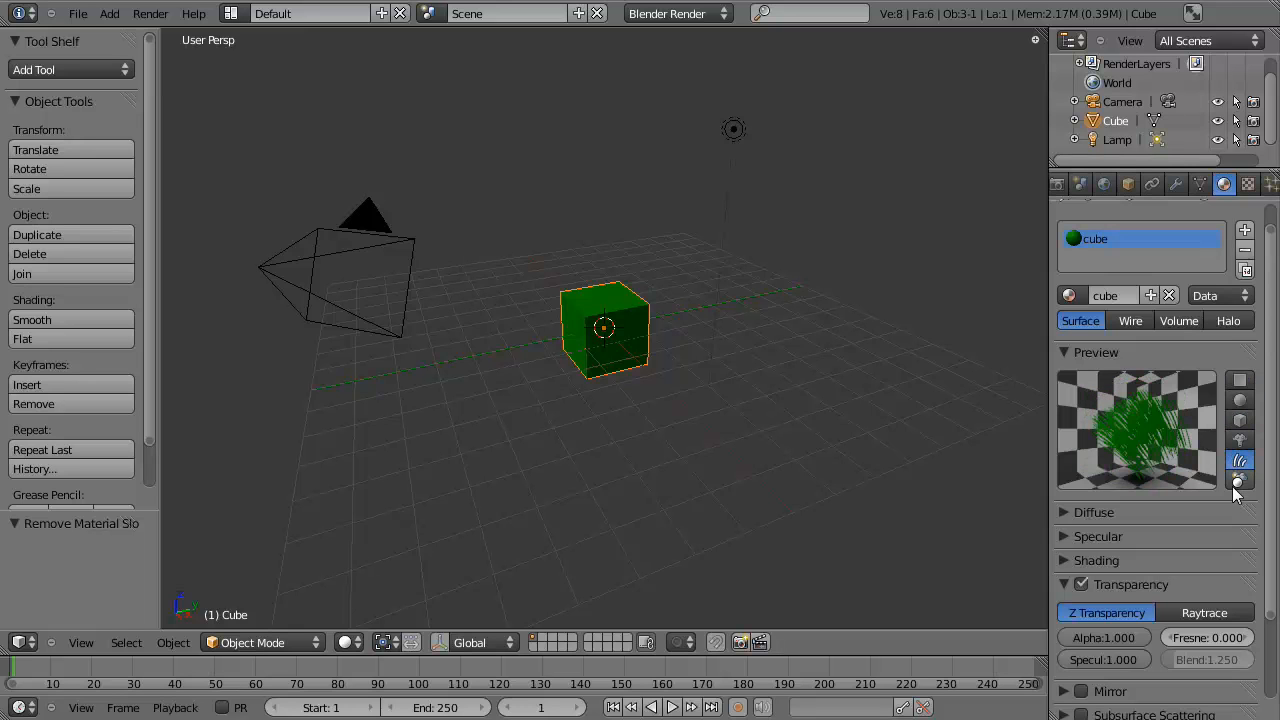
click(1239, 482)
click(1245, 422)
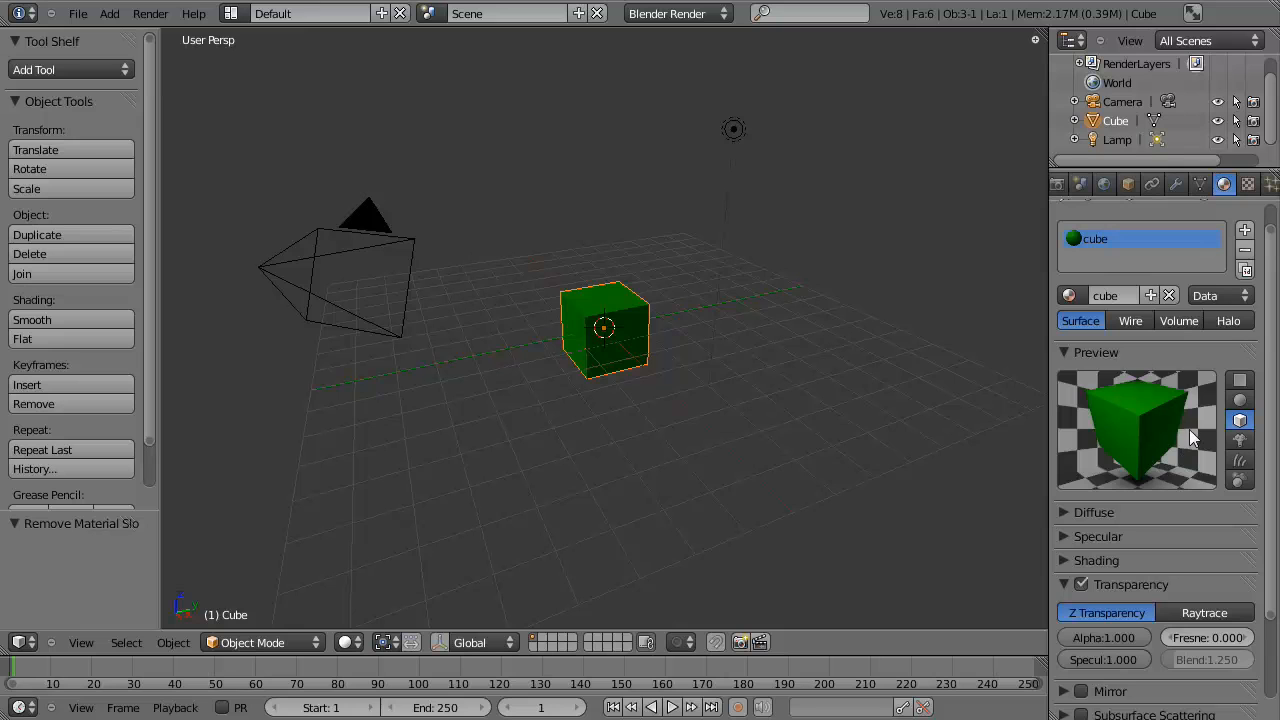
scroll(1215, 408, up, 1)
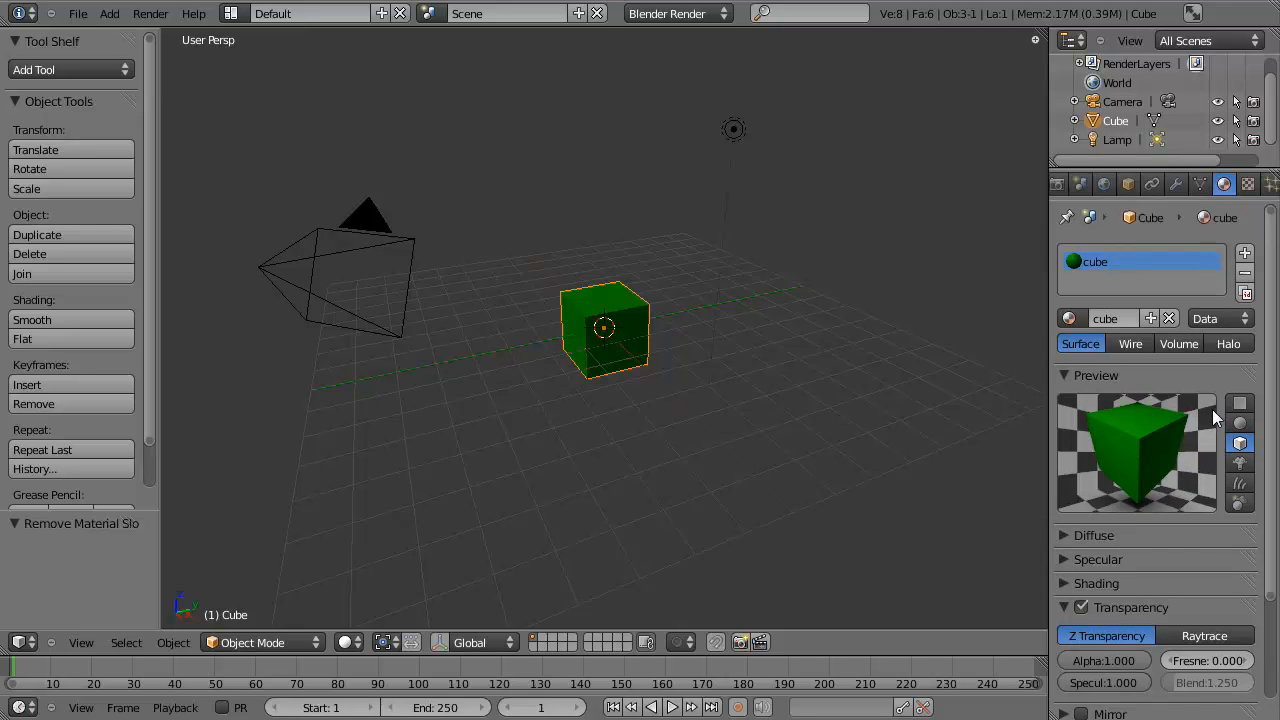